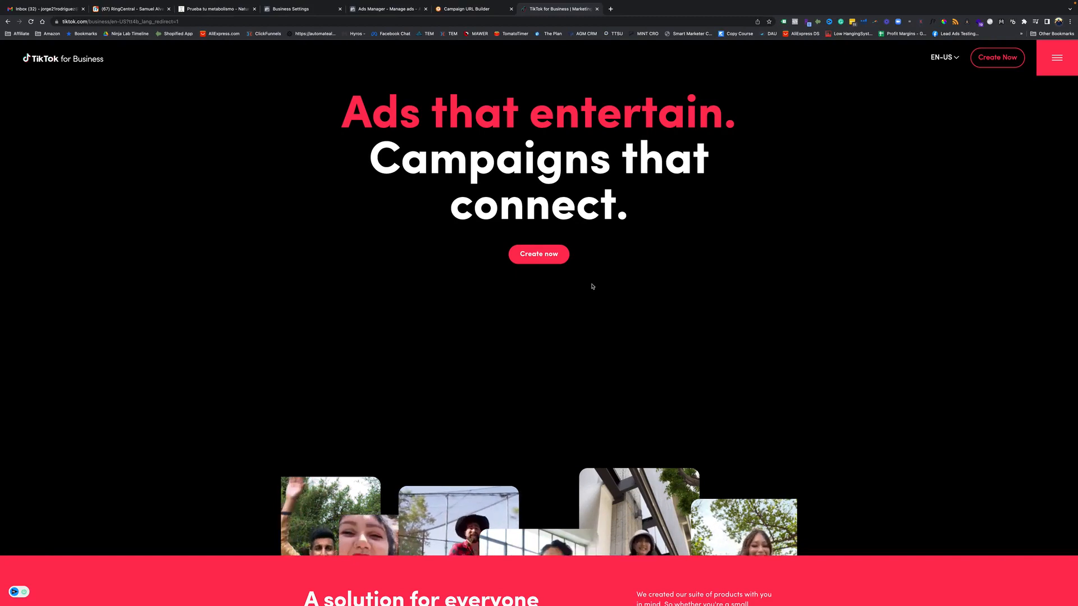
Start creating ads on TikTok for Business and open the Natural Slim USA0202 Ads Manager account.
left_click(540, 257)
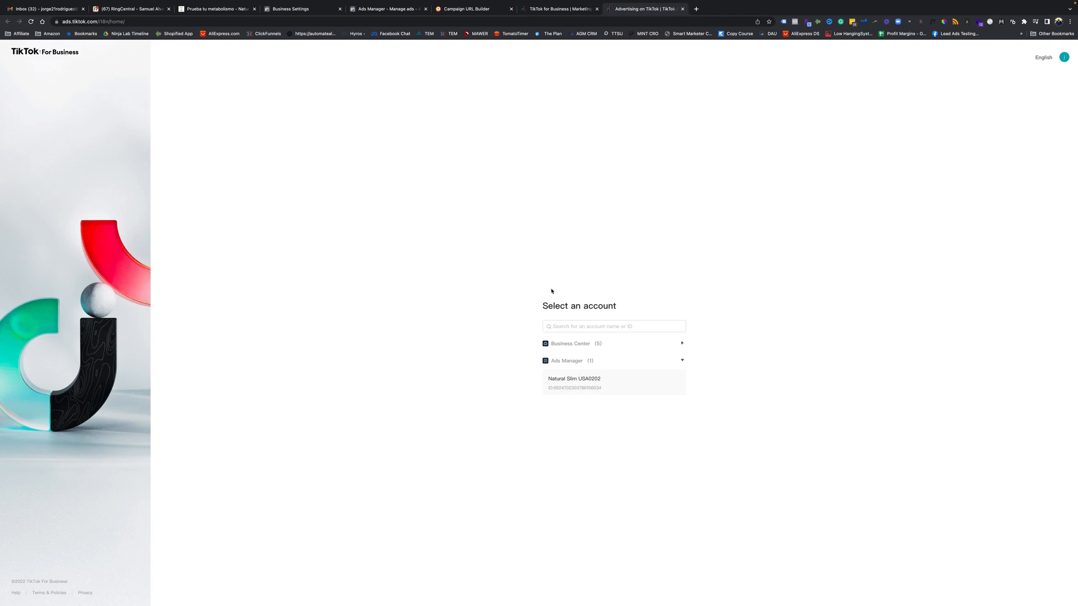
left_click(586, 384)
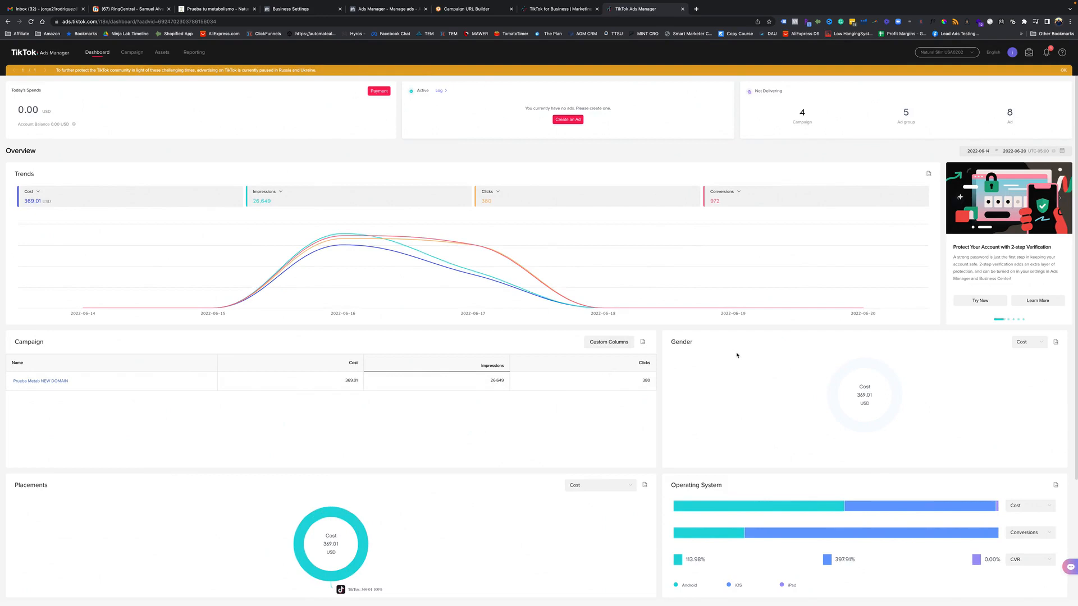
Review the dashboard's overview trends, placement and operating system charts, and the campaign's cost, impressions and clicks.
scroll(618, 441, "down", 1)
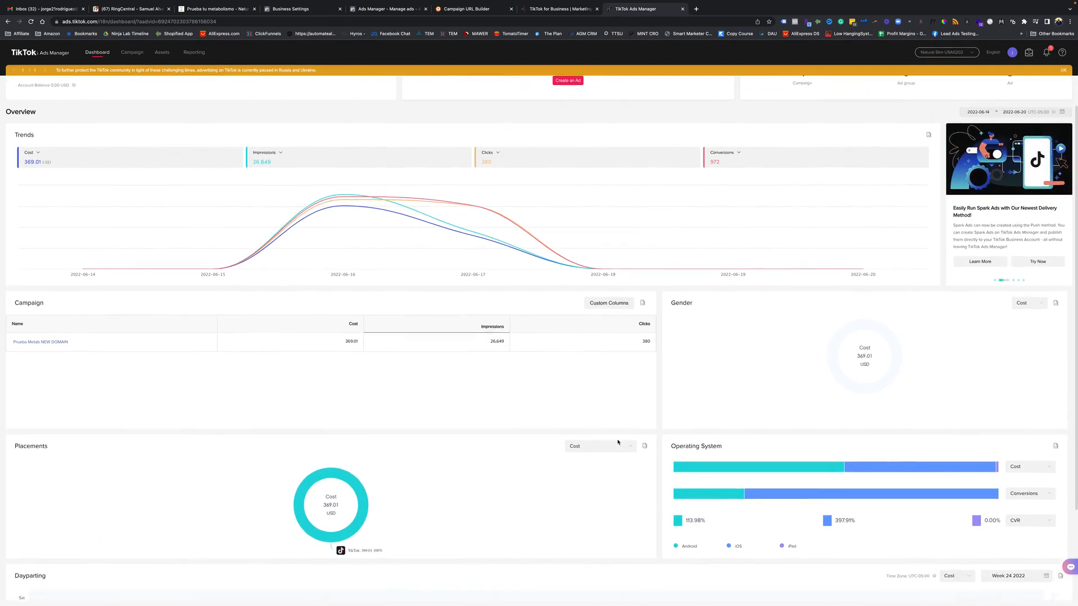
scroll(618, 441, "down", 3)
scroll(583, 313, "up", 2)
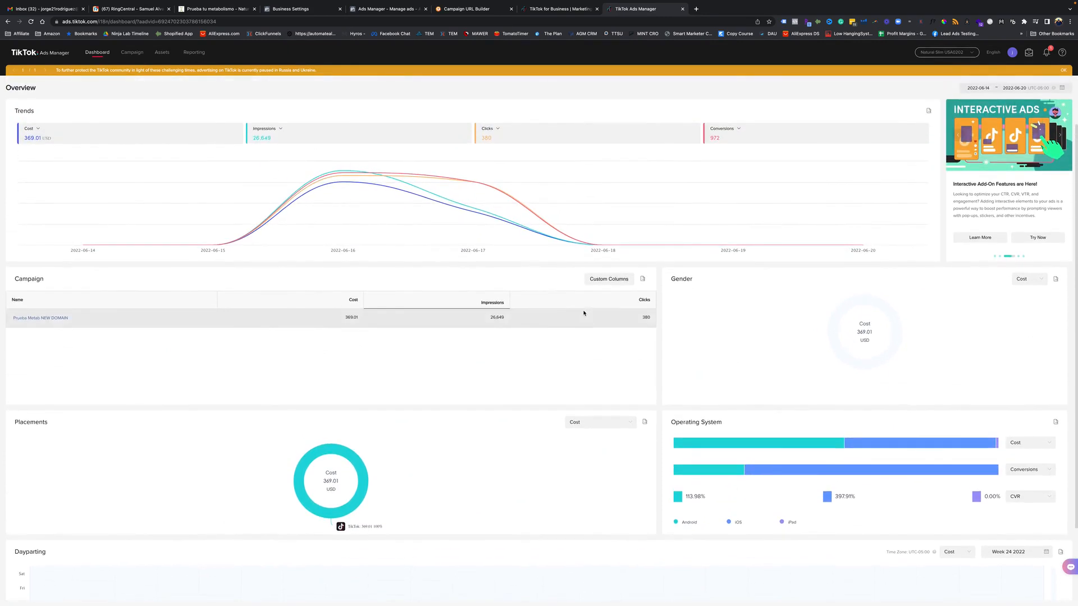
scroll(584, 313, "up", 2)
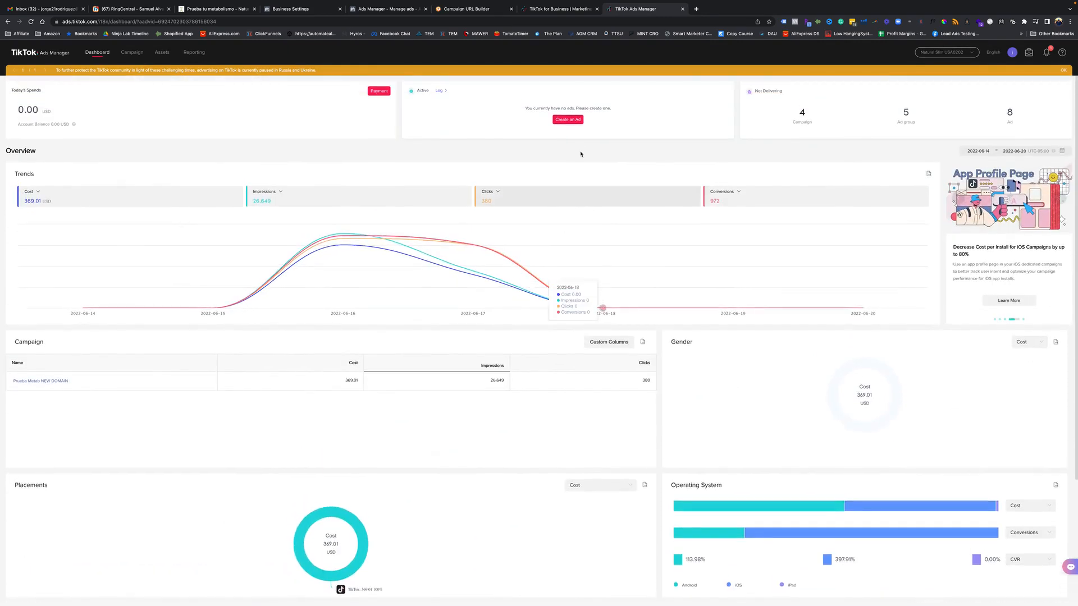
scroll(332, 485, "down", 2)
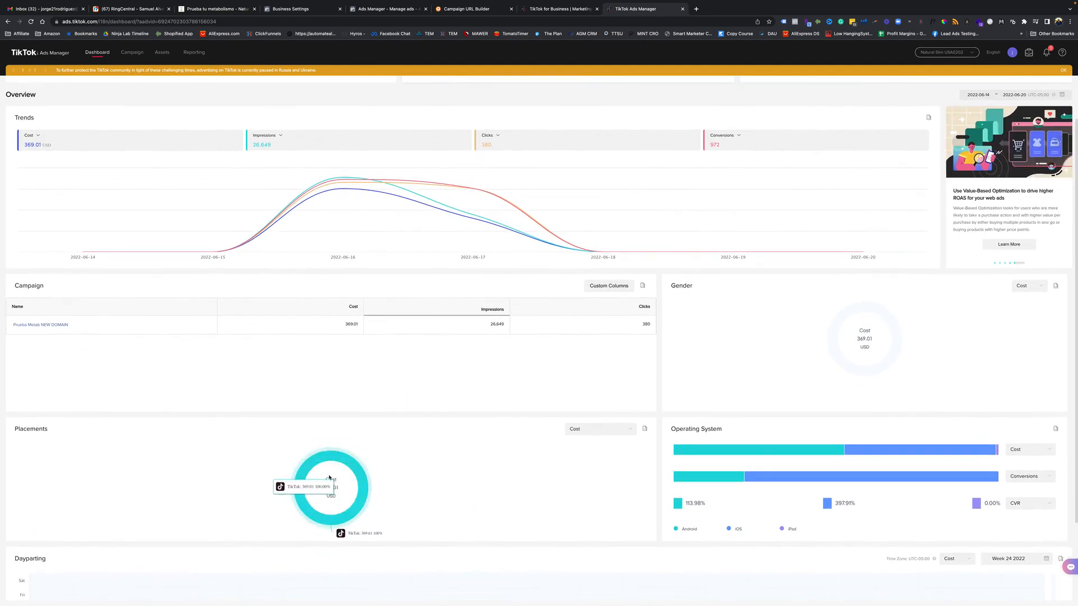
double_click(357, 325)
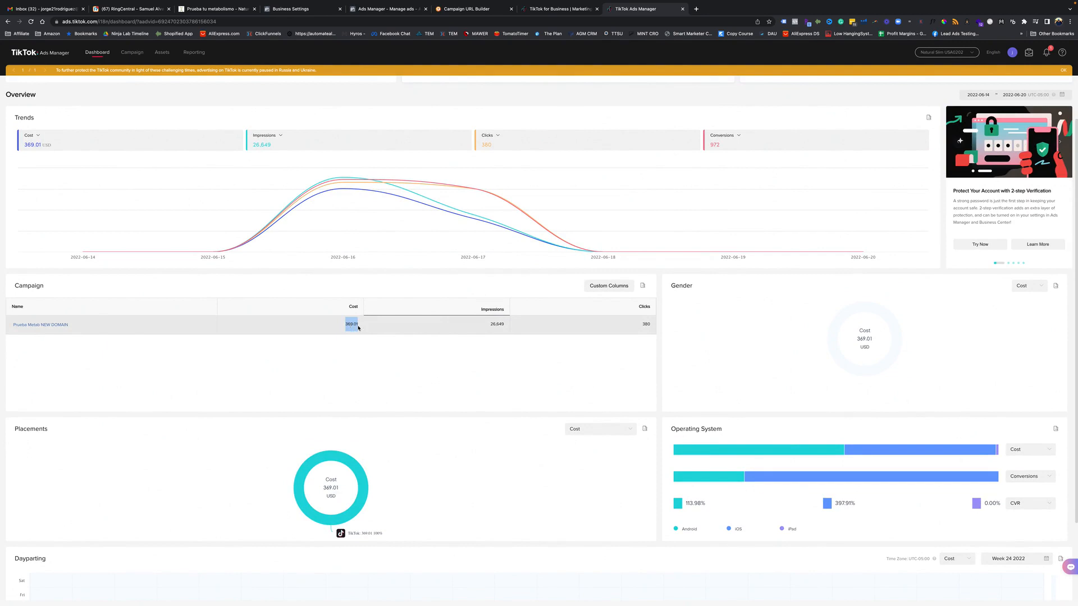
double_click(496, 324)
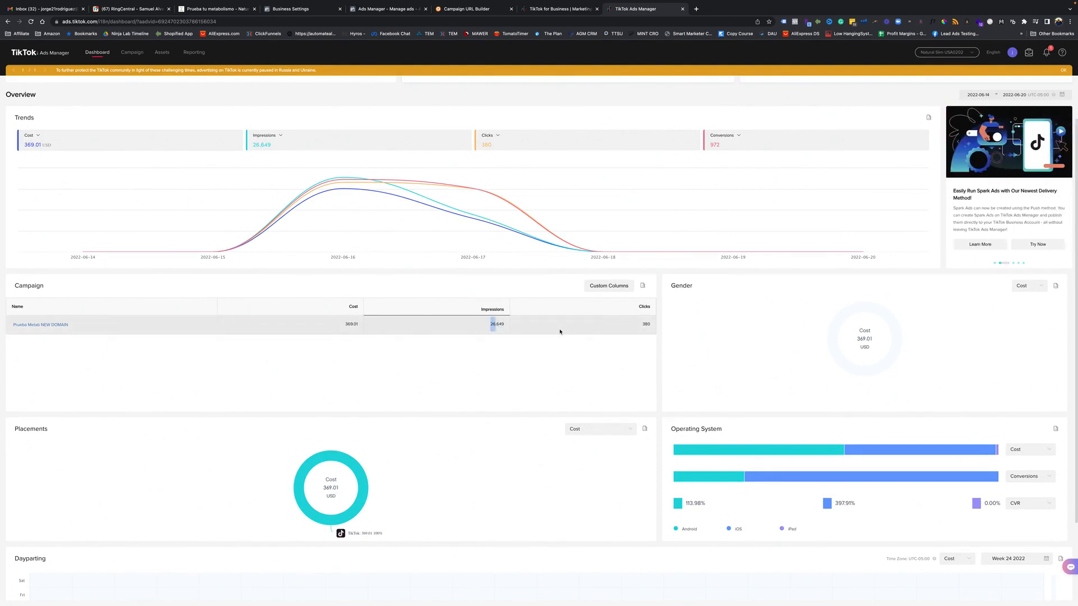
left_click_drag(645, 324, 643, 324)
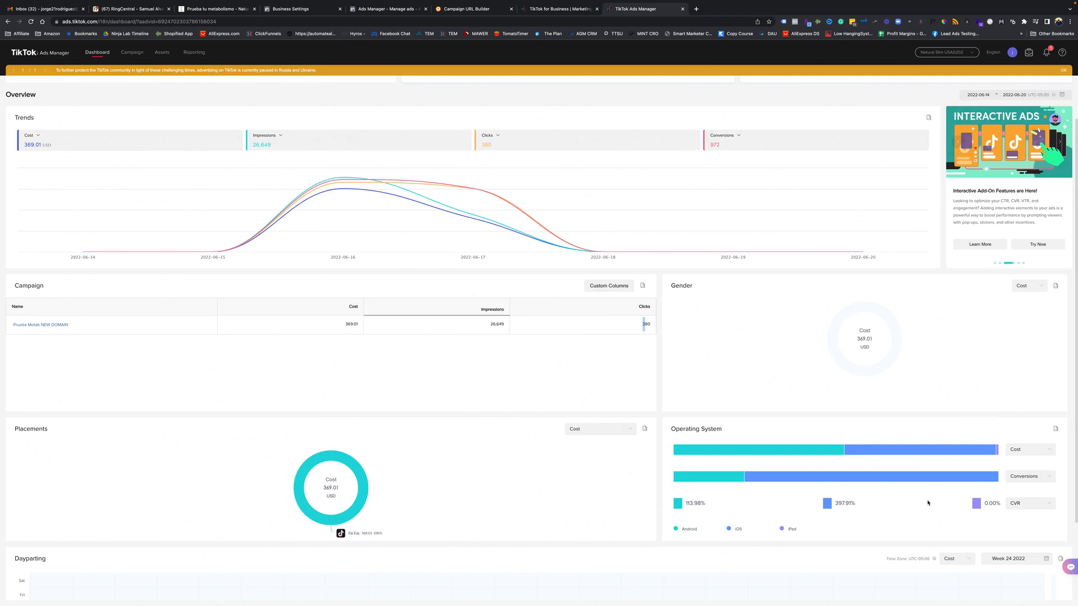
scroll(842, 508, "down", 2)
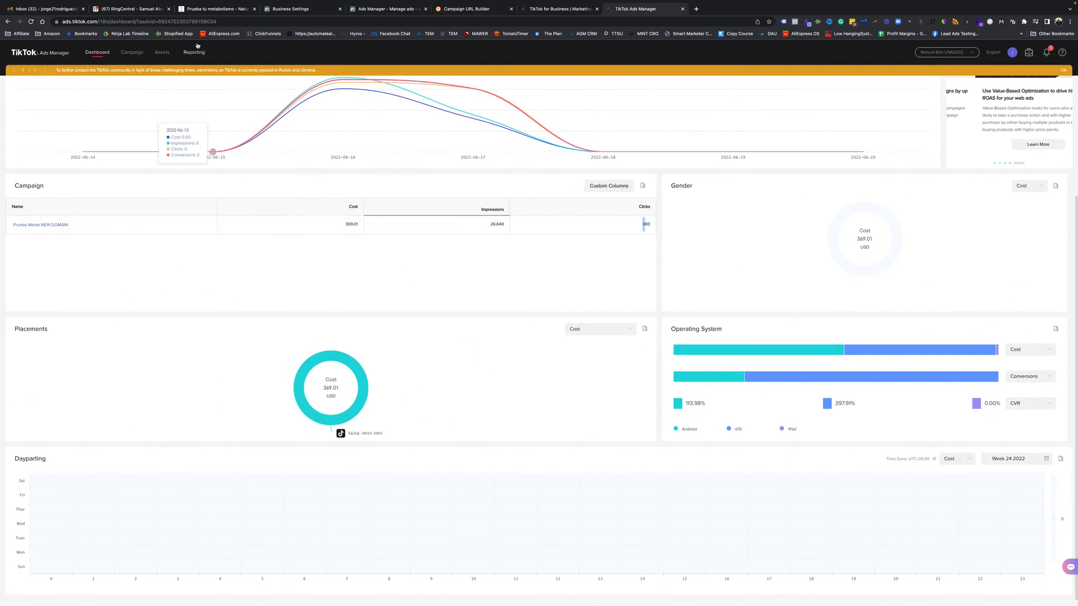
Open the account's campaign list and look through its campaign, ad group and ad levels.
left_click(131, 53)
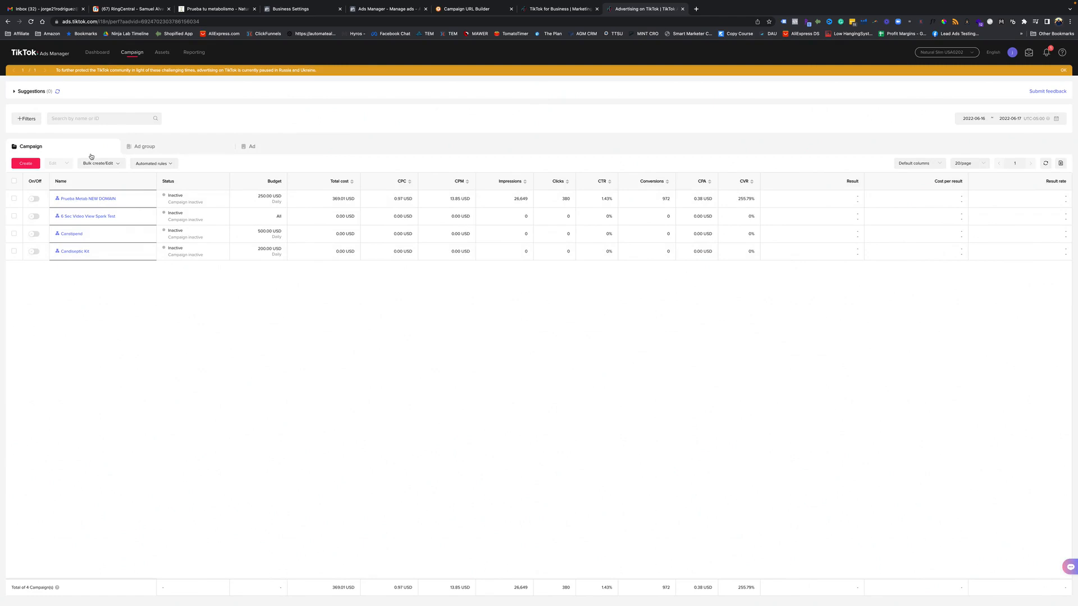
left_click(144, 147)
left_click(285, 151)
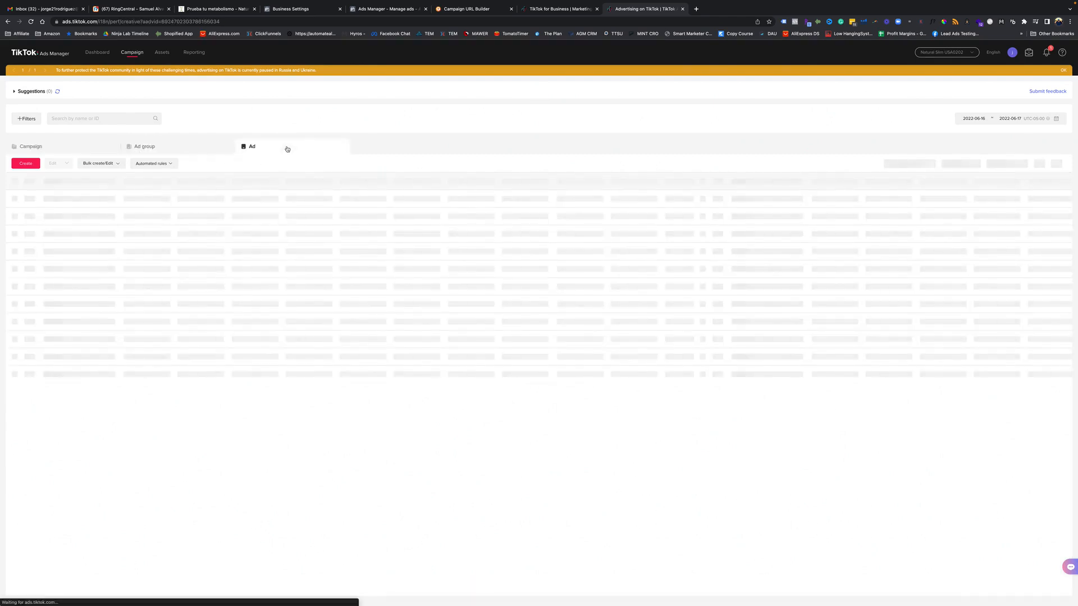
left_click(94, 147)
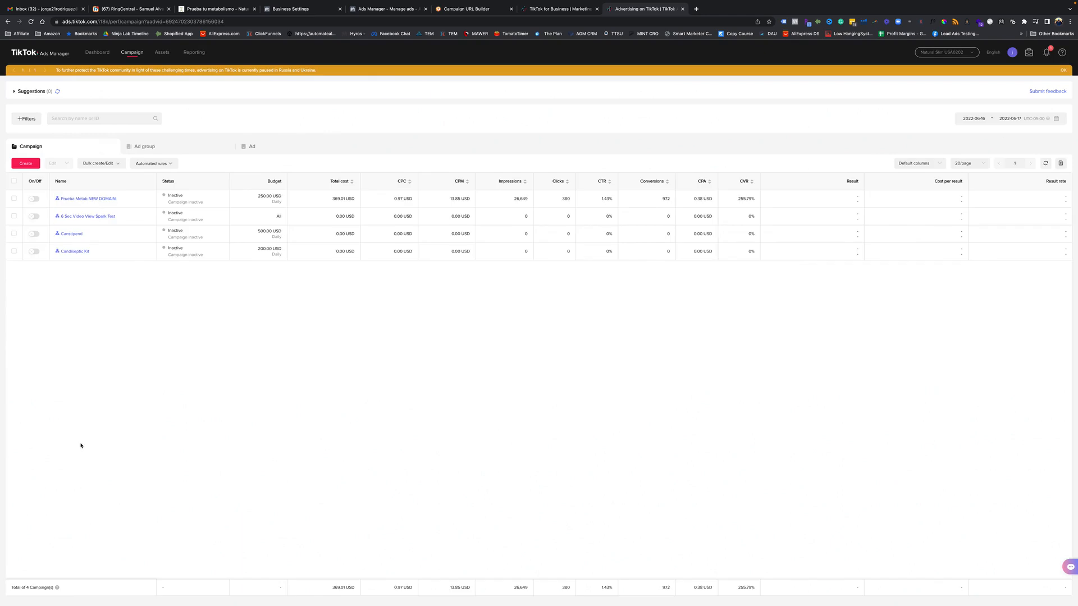
Start a new campaign in custom mode with Traffic as the advertising objective.
left_click(26, 164)
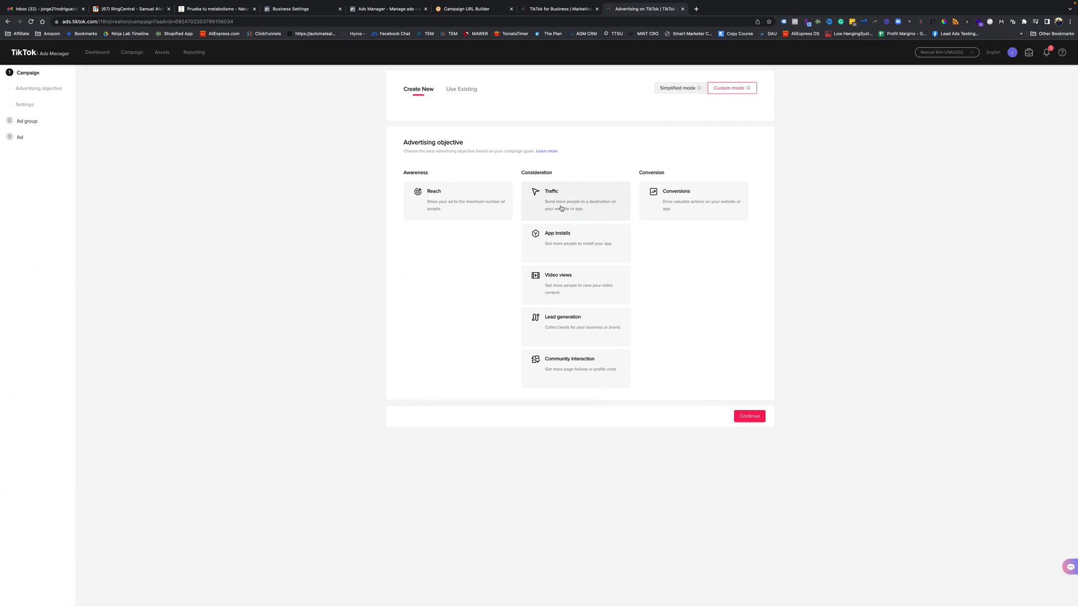
left_click(560, 208)
scroll(556, 281, "down", 1)
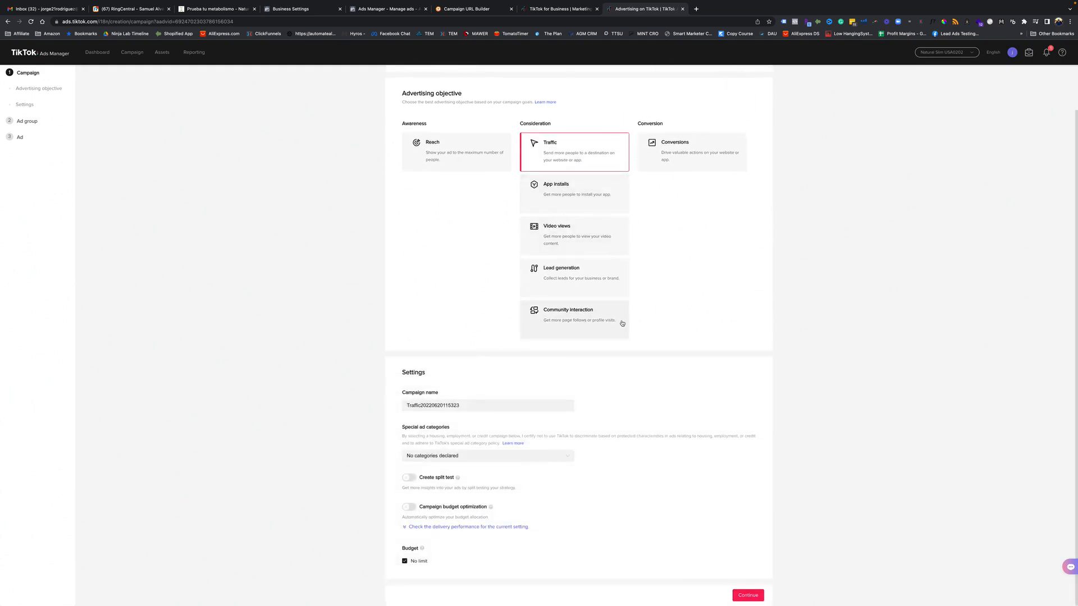
Name the campaign "Traffic Metab Test".
double_click(482, 409)
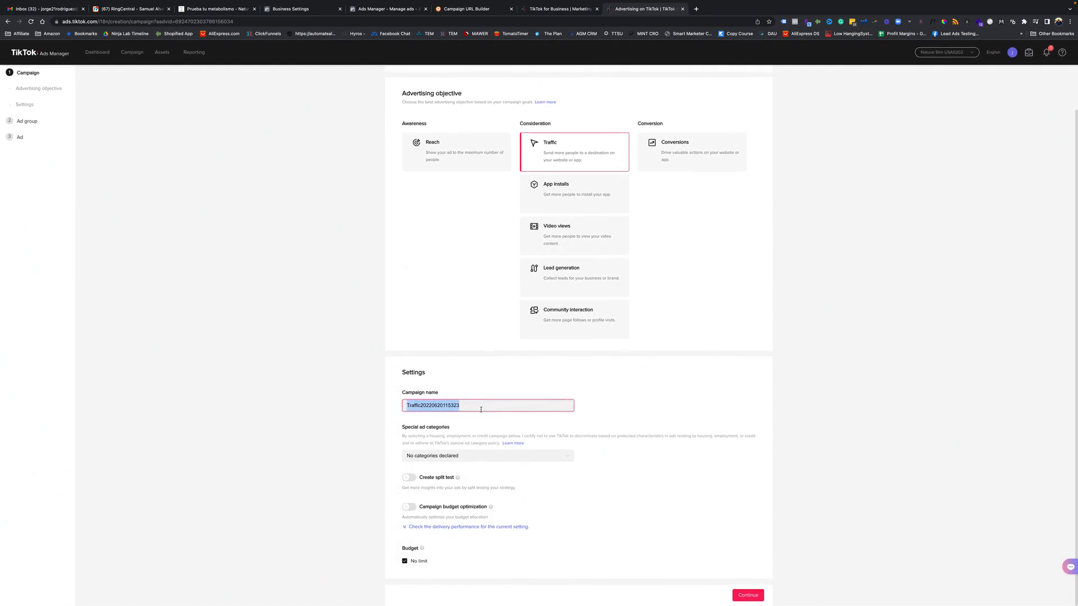
type("Traffic Metab TEst")
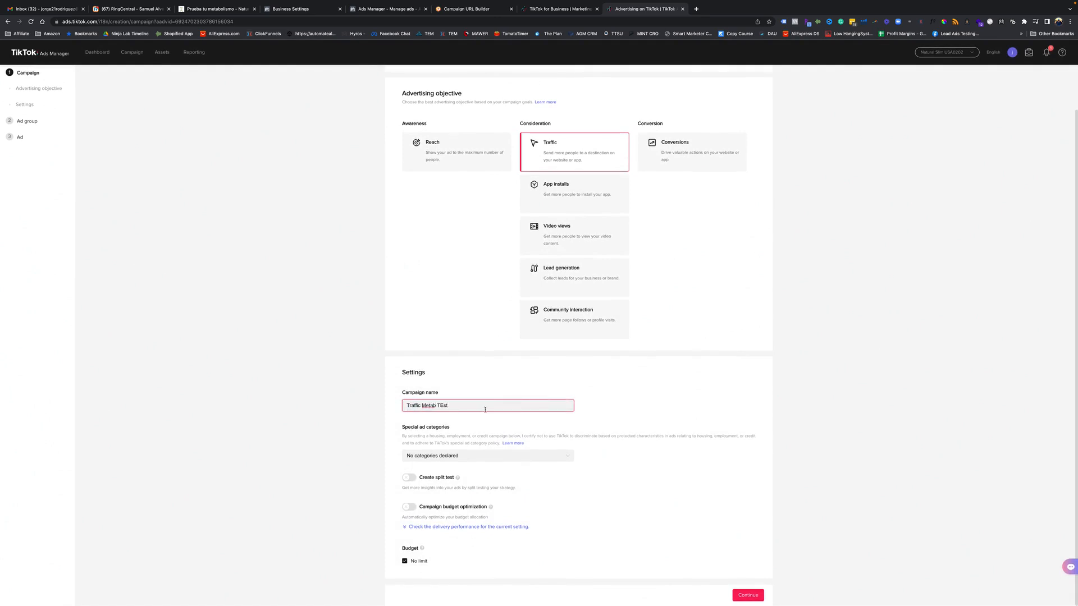
left_click(317, 442)
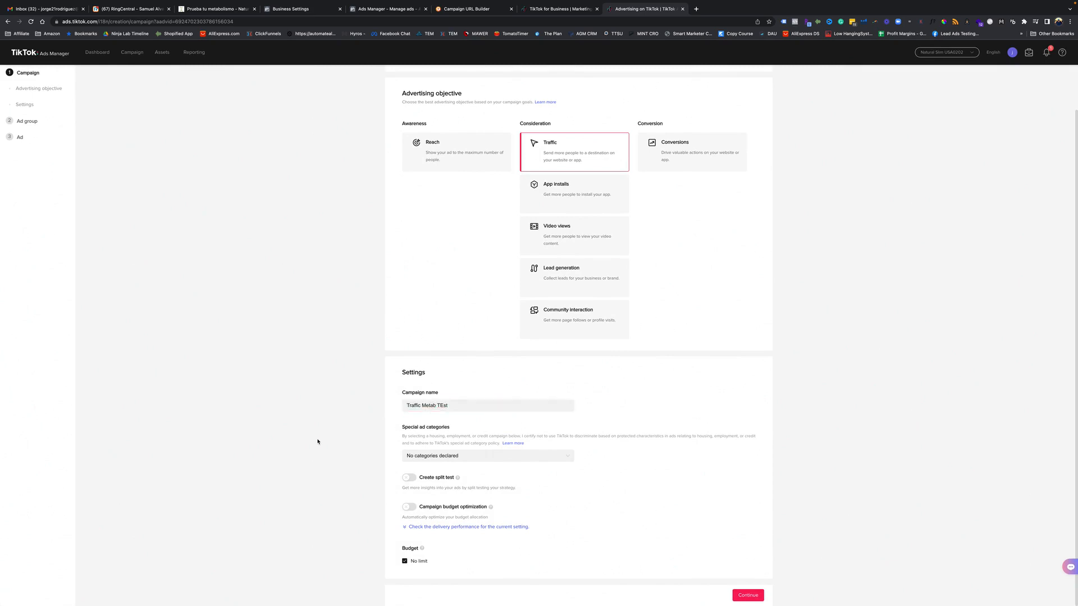
left_click(457, 406)
key("BackSpace")
key("BackSpace")
key("BackSpace")
type("esty")
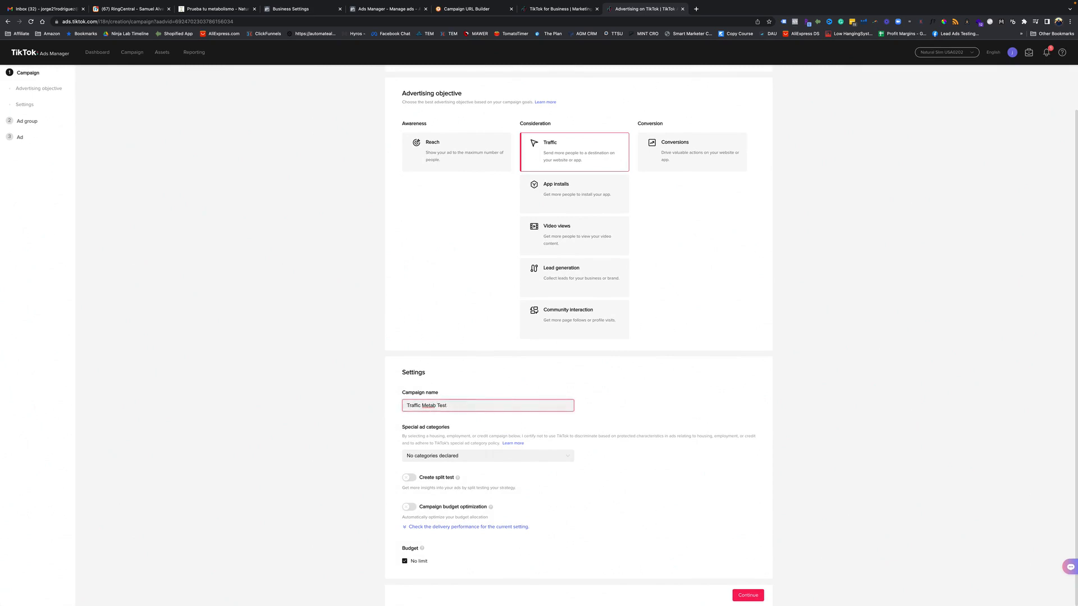
left_click(326, 445)
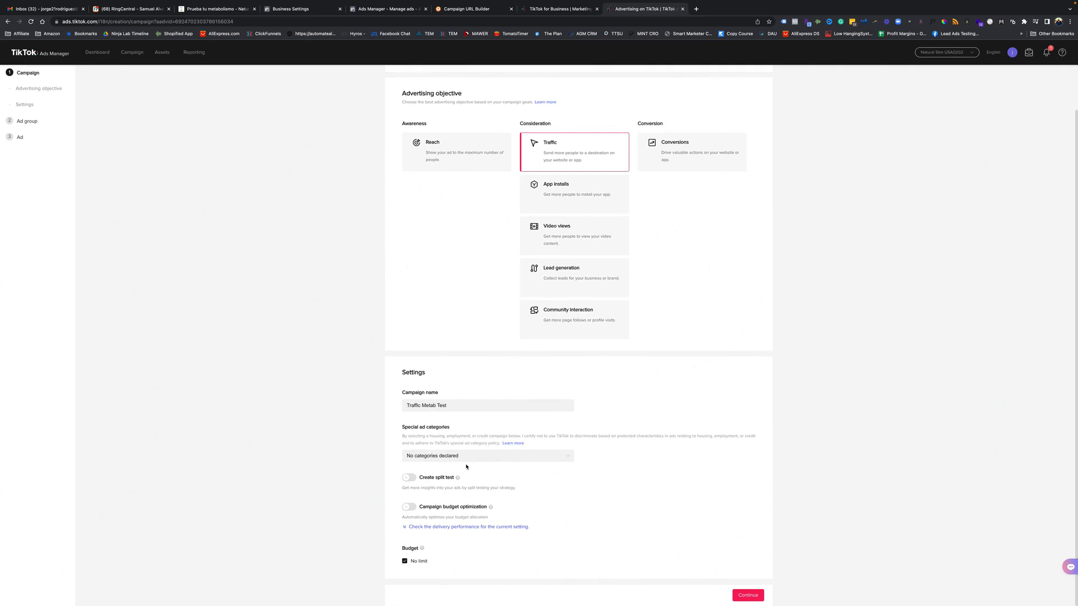
Check the special ad category options without declaring any, and turn on campaign budget optimization.
left_click(483, 456)
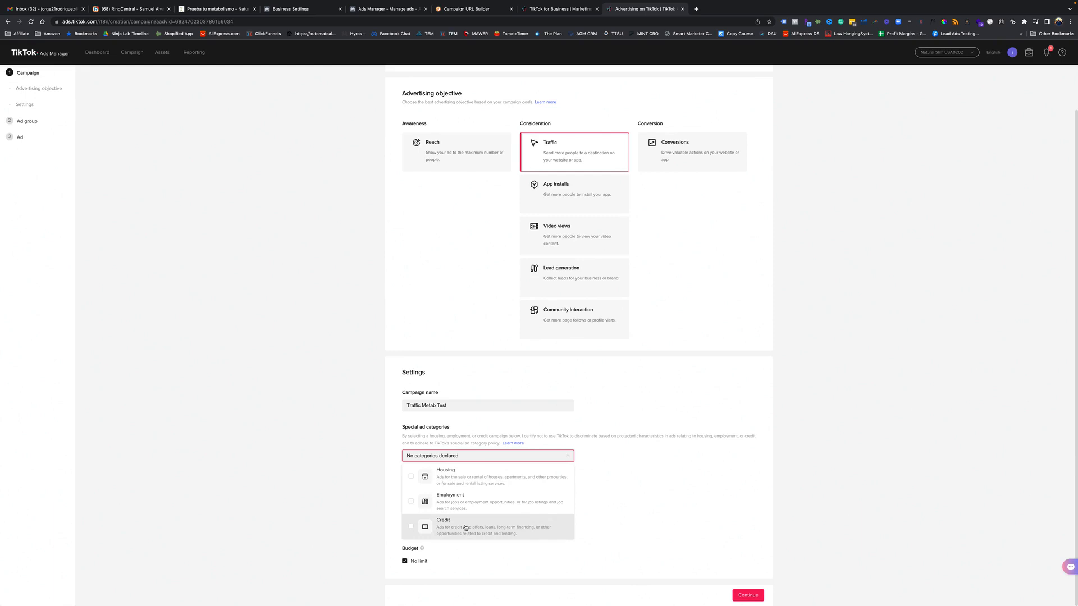
left_click(324, 474)
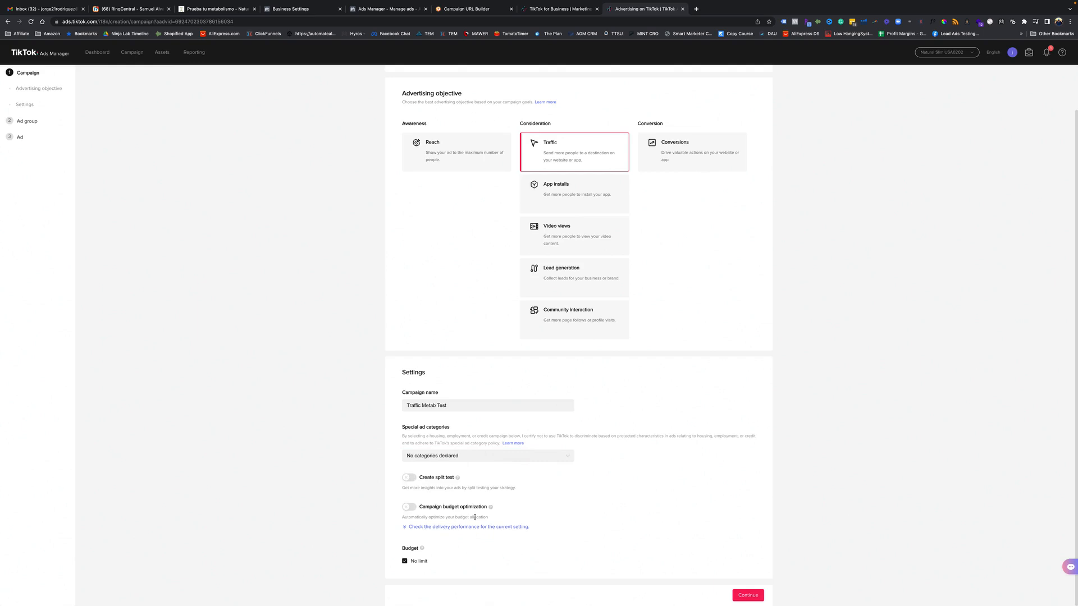
left_click(409, 507)
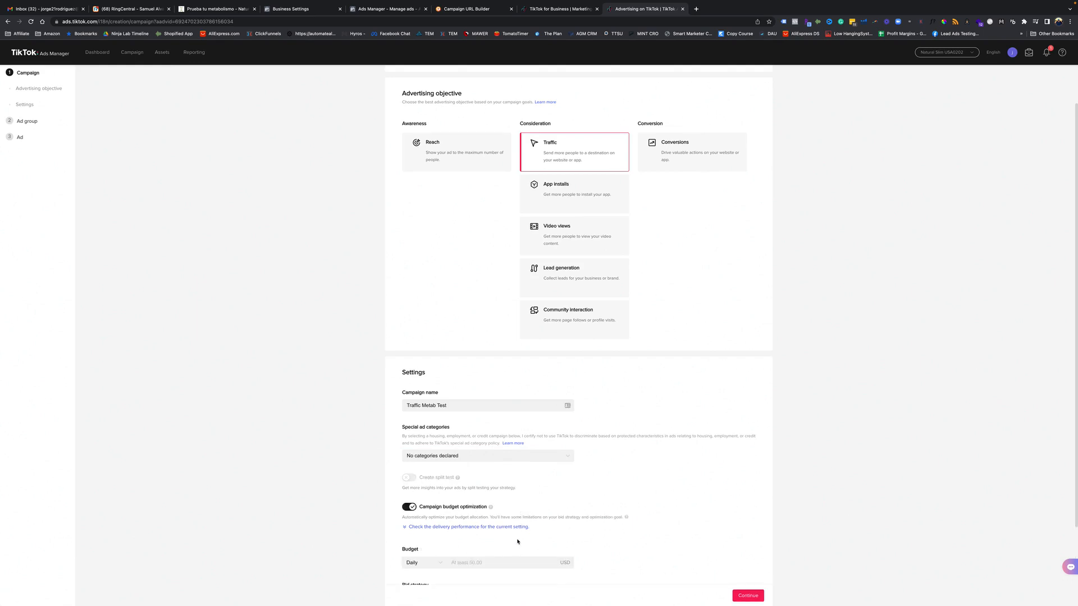
Look over the outline of campaign, ad group and ad stages in the campaign setup.
scroll(517, 542, "down", 1)
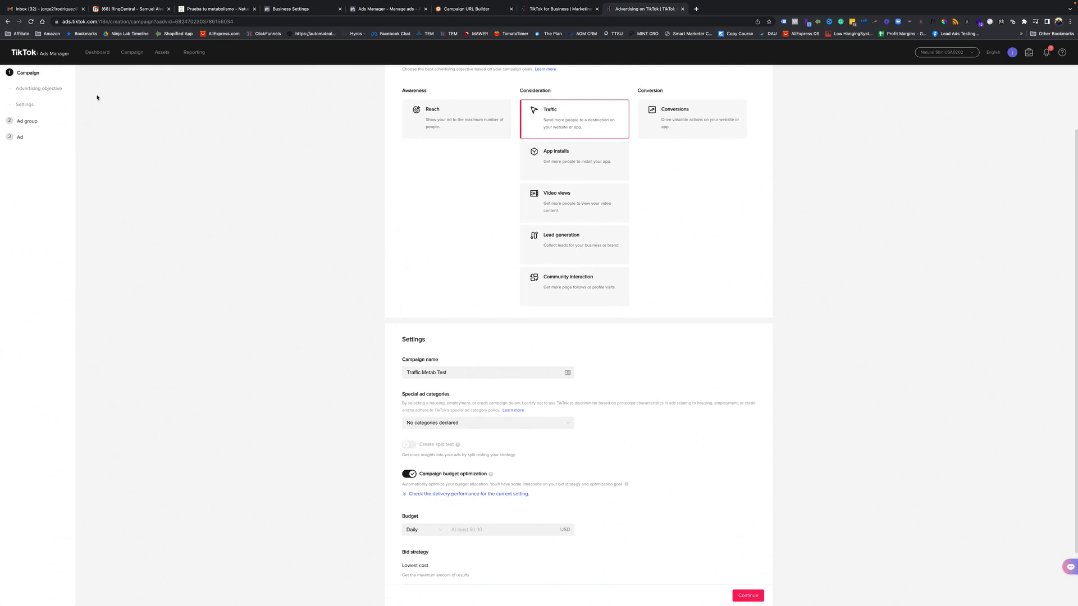
scroll(73, 127, "up", 5)
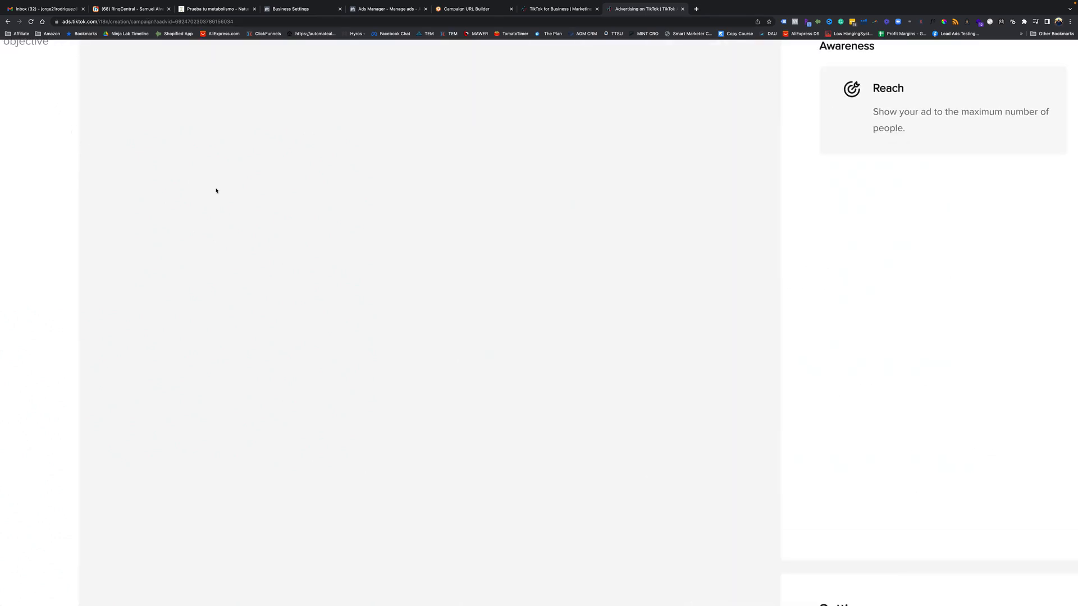
scroll(204, 239, "down", 3)
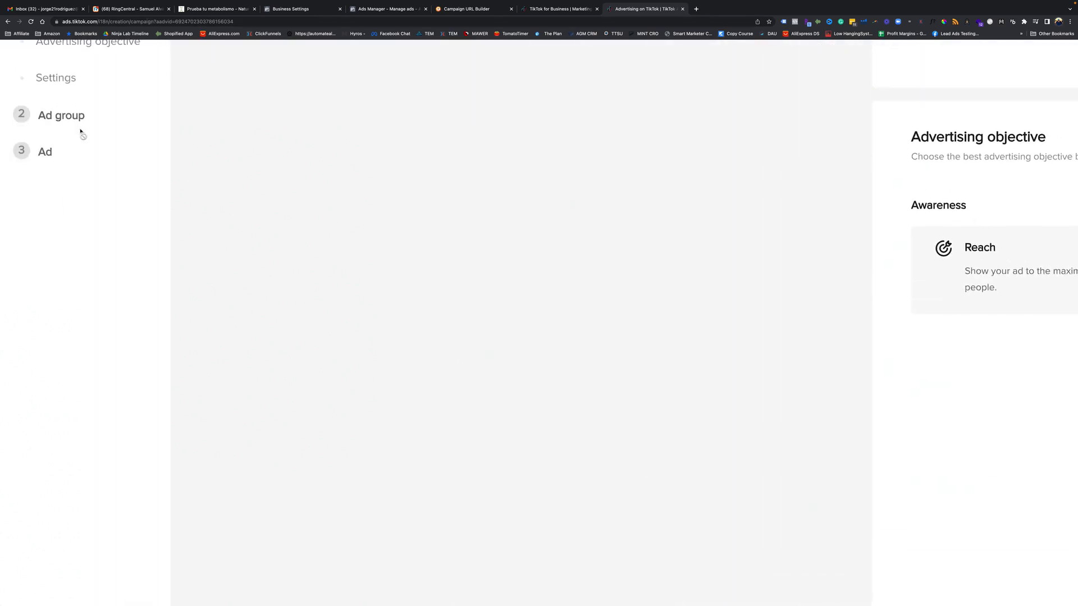
left_click(123, 78)
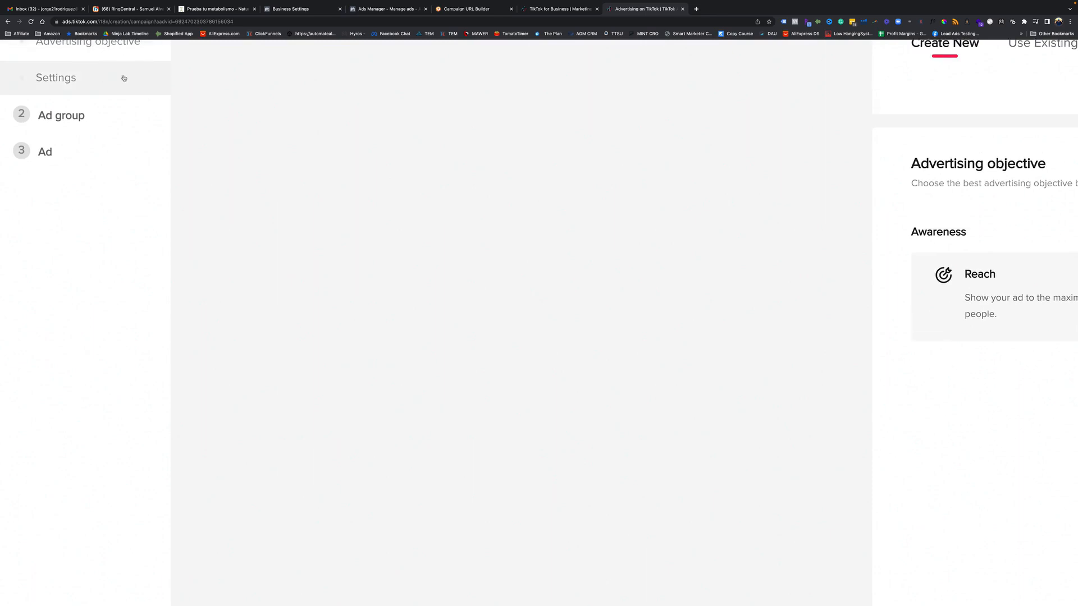
scroll(124, 79, "up", 2)
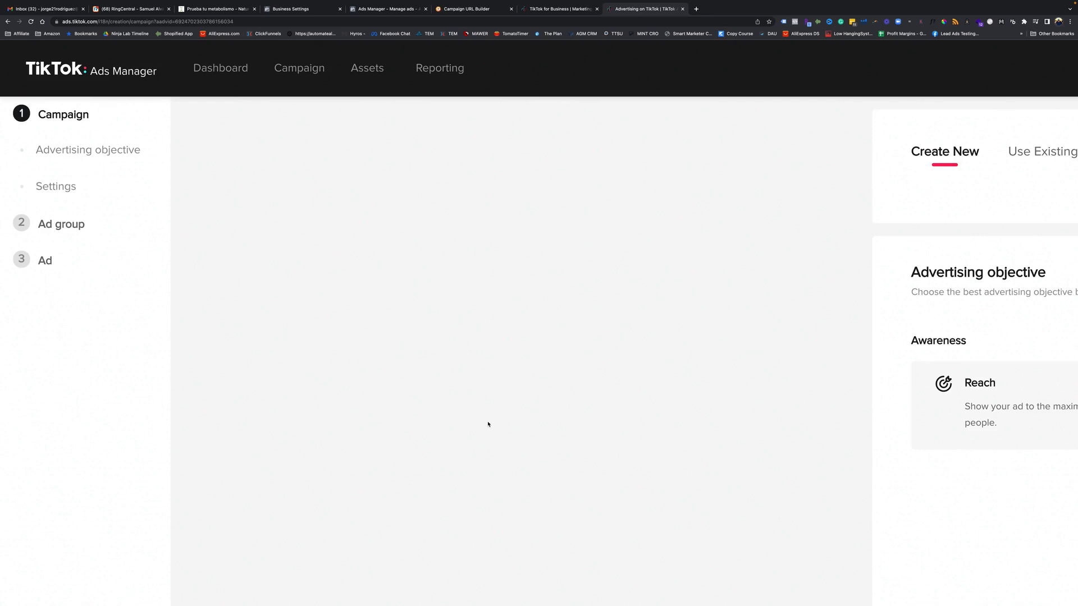
key("super+minus")
key("super+minus")
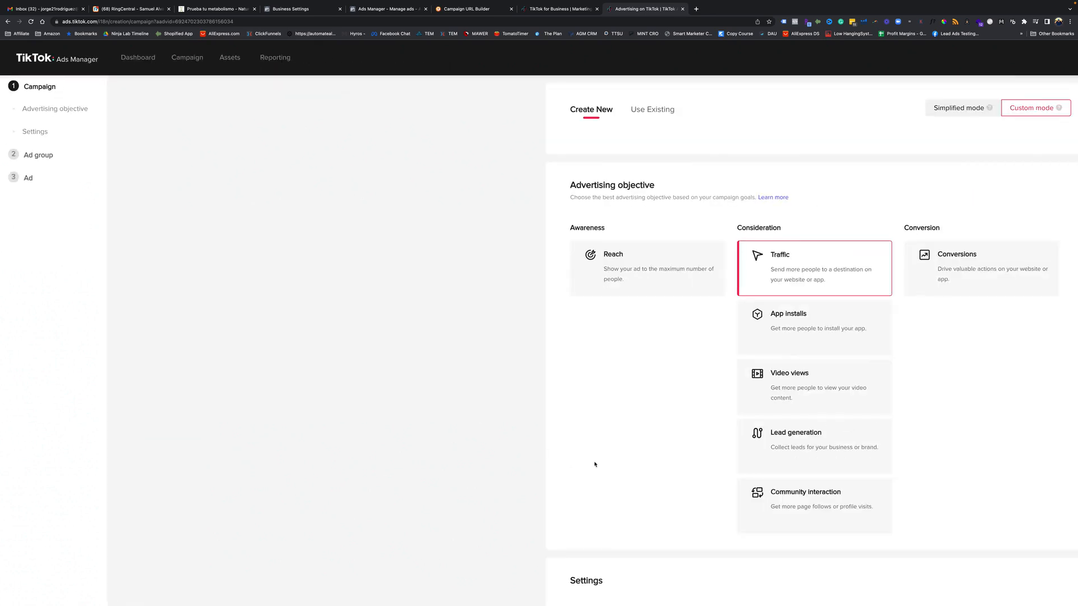
Read the campaign budget optimization explanation, set the daily campaign budget to 1000 USD and submit the campaign settings.
scroll(599, 462, "down", 8)
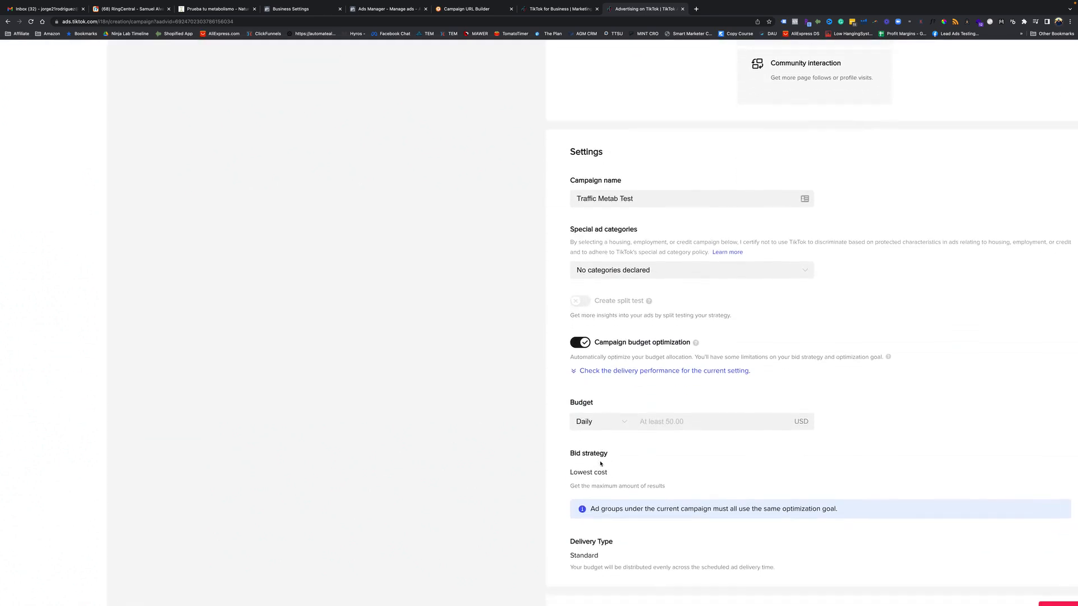
scroll(600, 464, "down", 1)
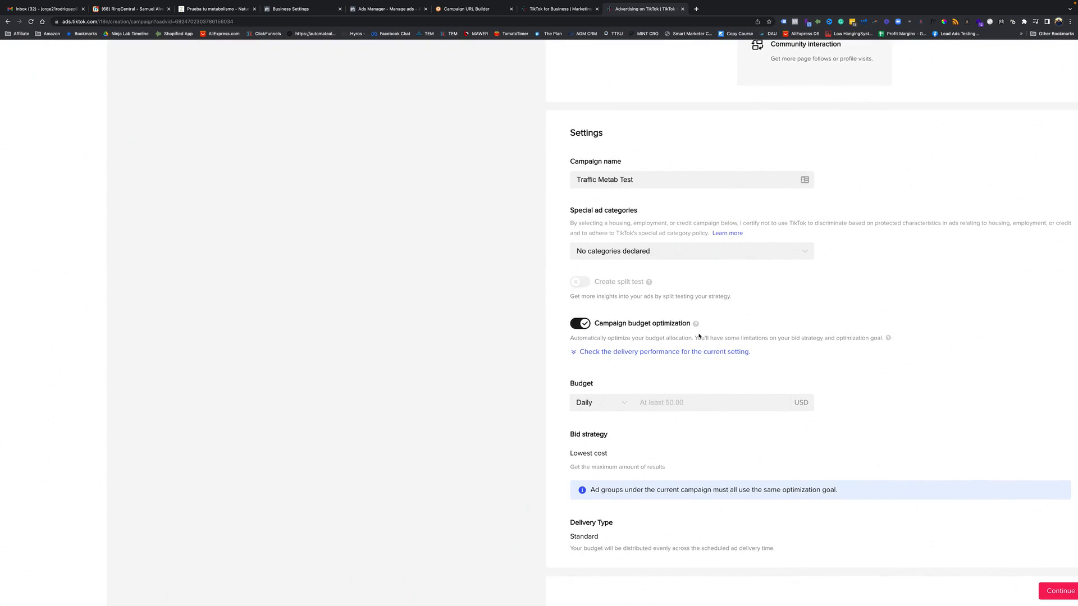
mouse_move(694, 326)
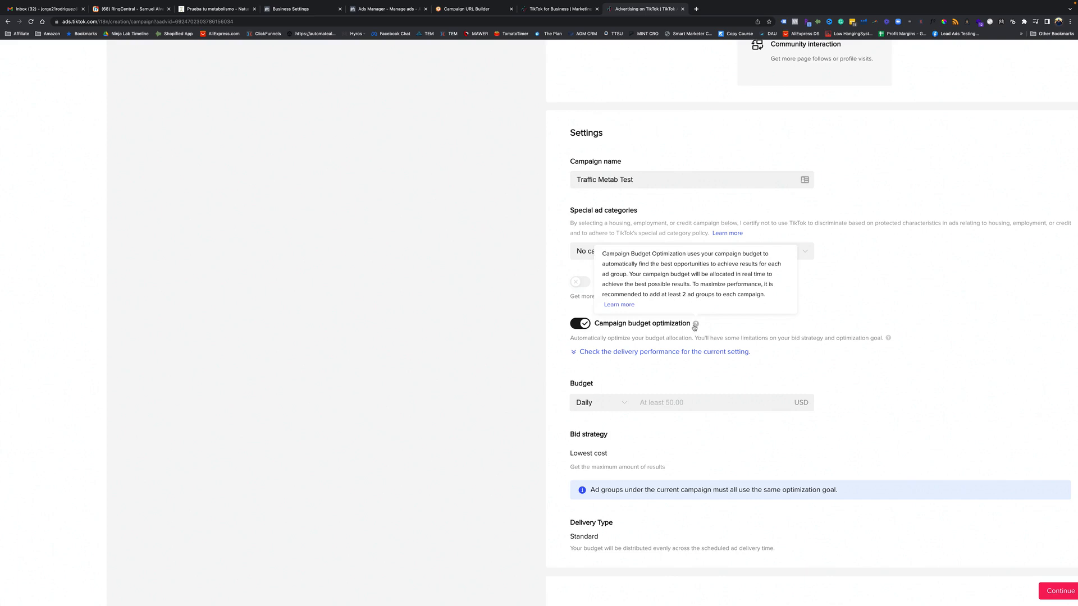
left_click(667, 396)
type("1000")
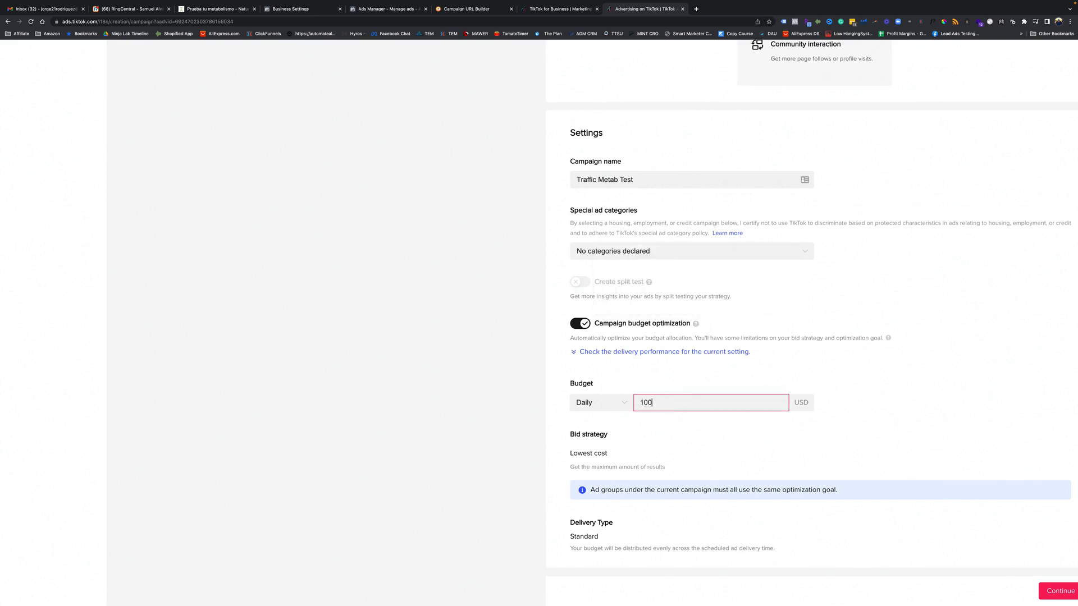
left_click(588, 444)
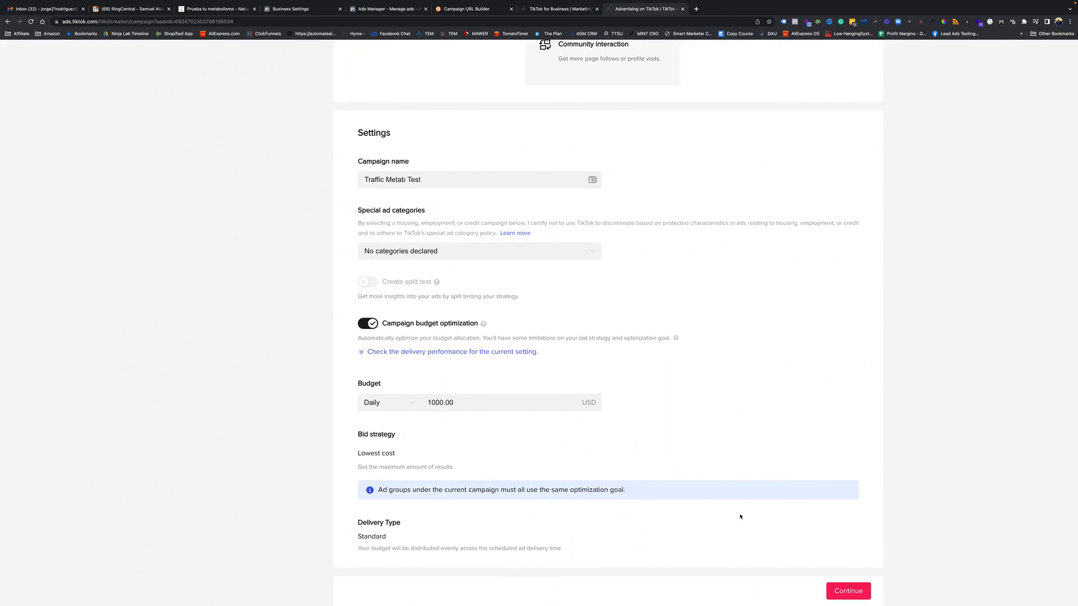
left_click(849, 595)
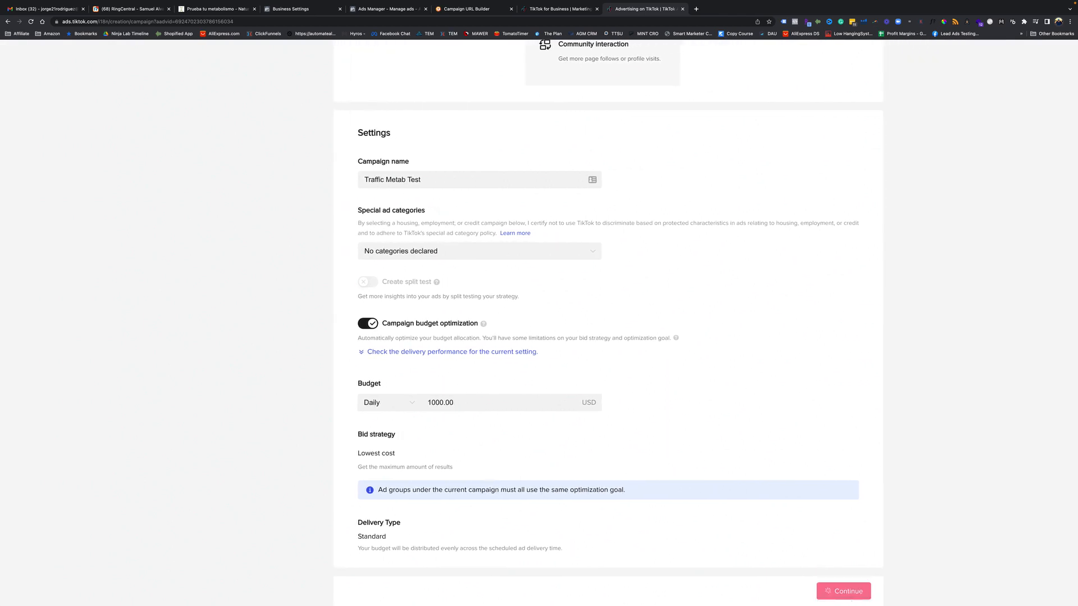
Replace the default ad group name with "Latin Women 18-".
triple_click(427, 164)
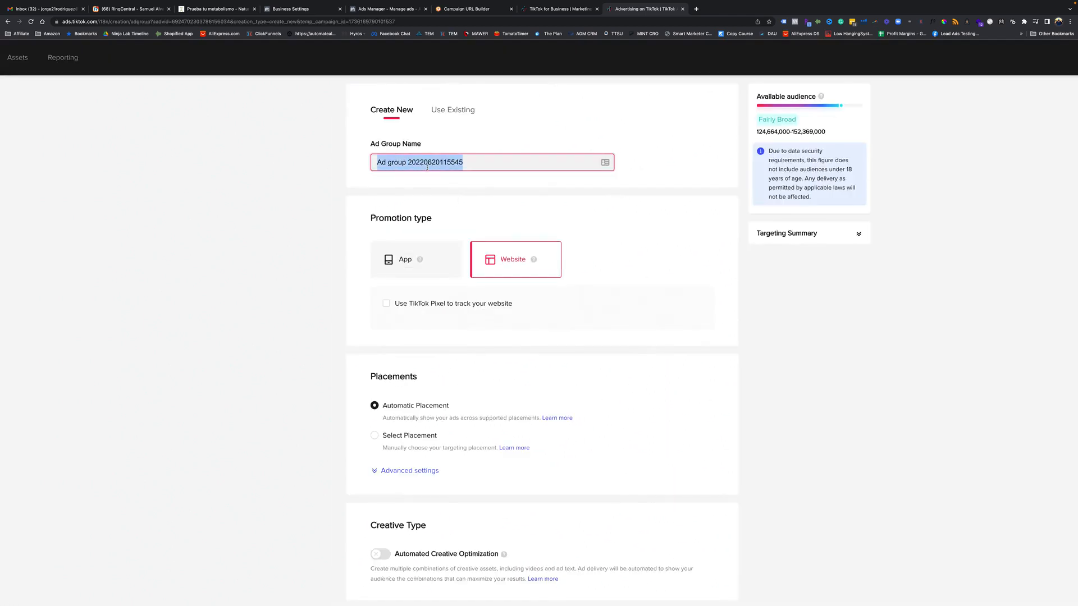
type("Latin")
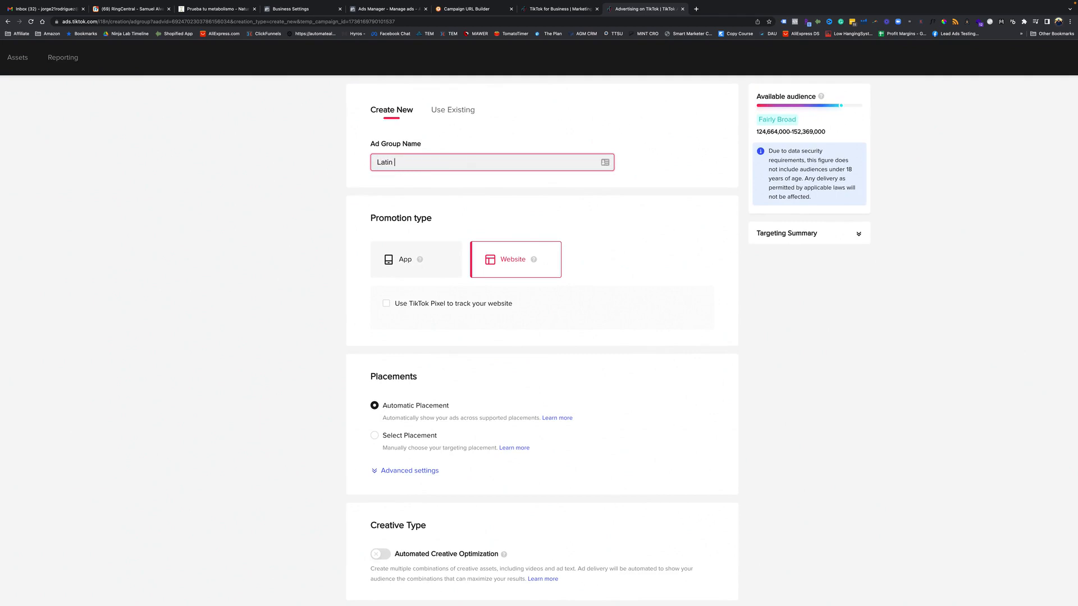
type(" Women 18-")
Limit the ad group's age targeting to the 18-24 and 25-34 brackets.
scroll(431, 314, "down", 5)
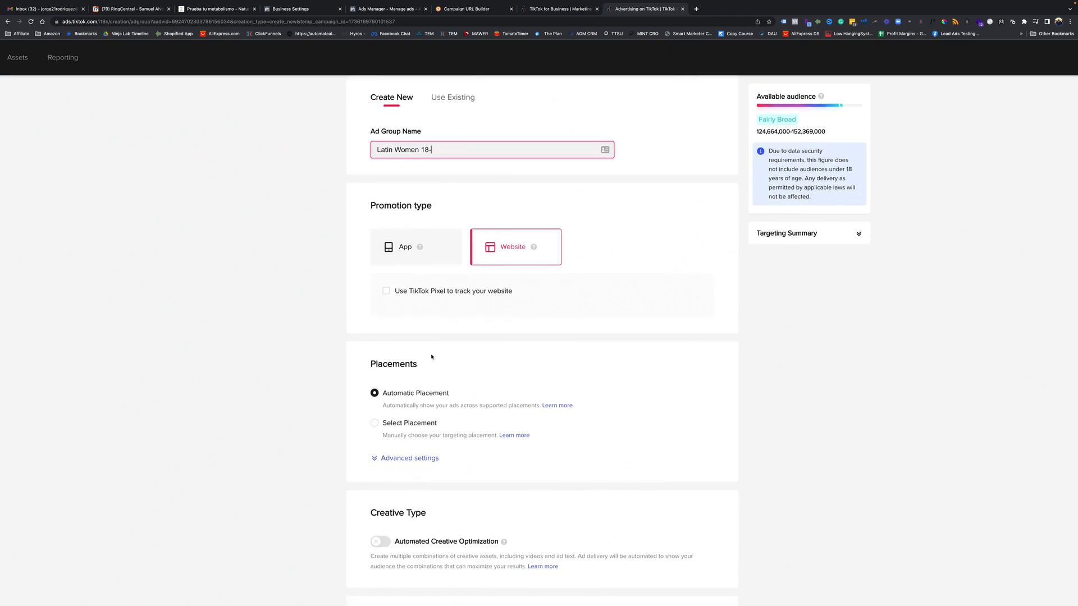
scroll(432, 357, "down", 3)
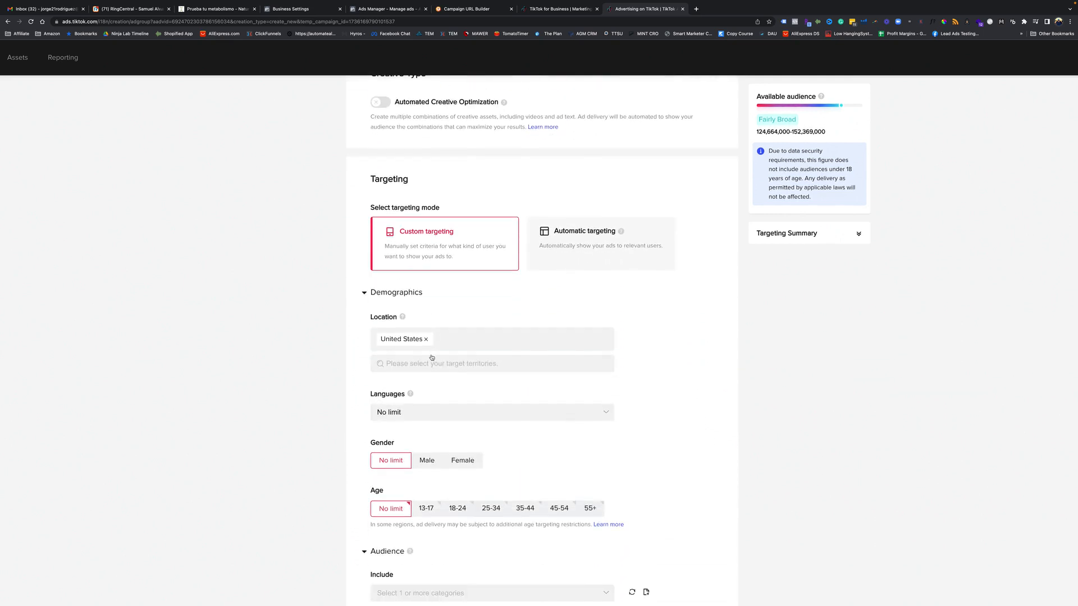
left_click(460, 512)
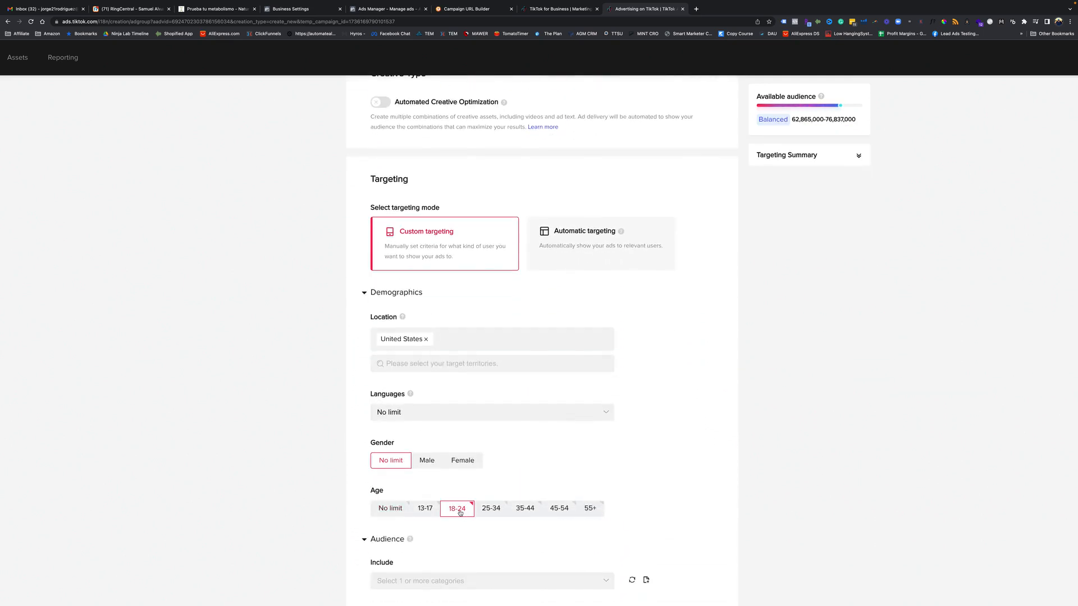
left_click(497, 508)
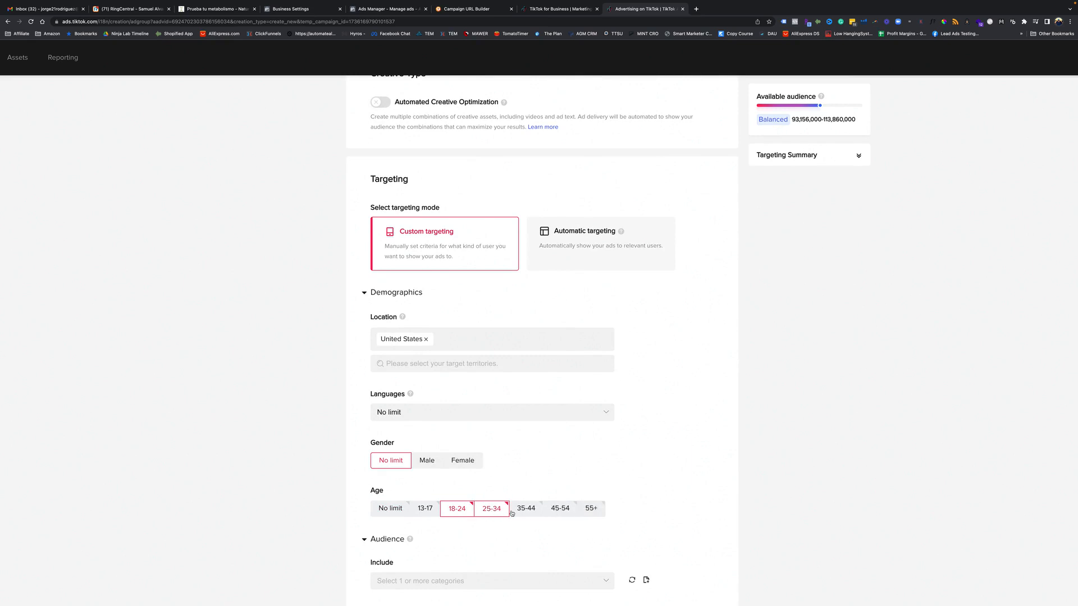
Complete the ad group name so it reads "Latin Women 18-34 Metab Test".
scroll(235, 435, "up", 5)
scroll(237, 434, "up", 3)
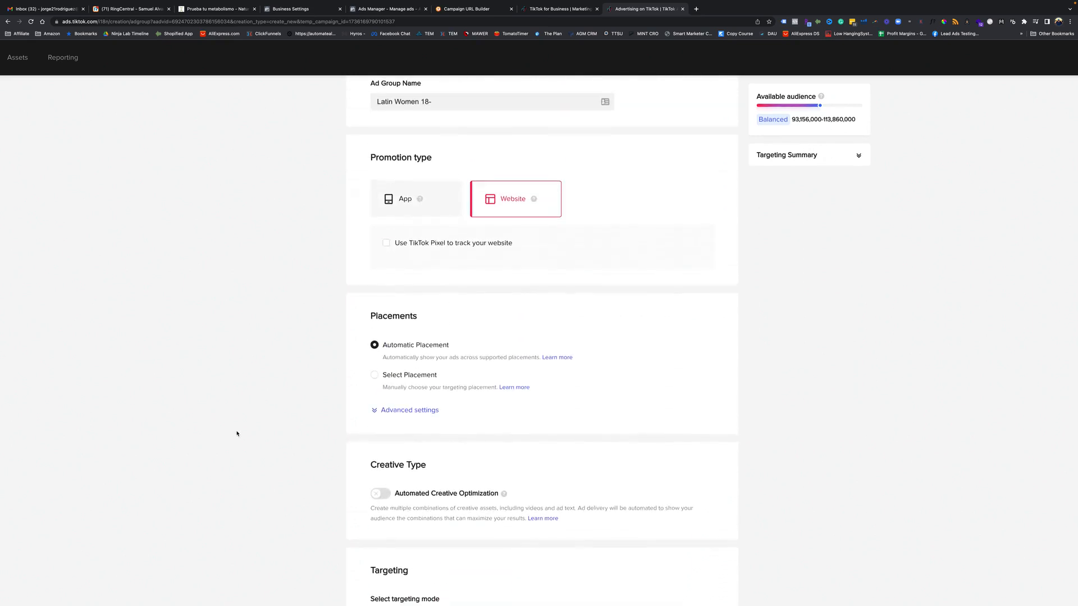
left_click(448, 161)
type("4")
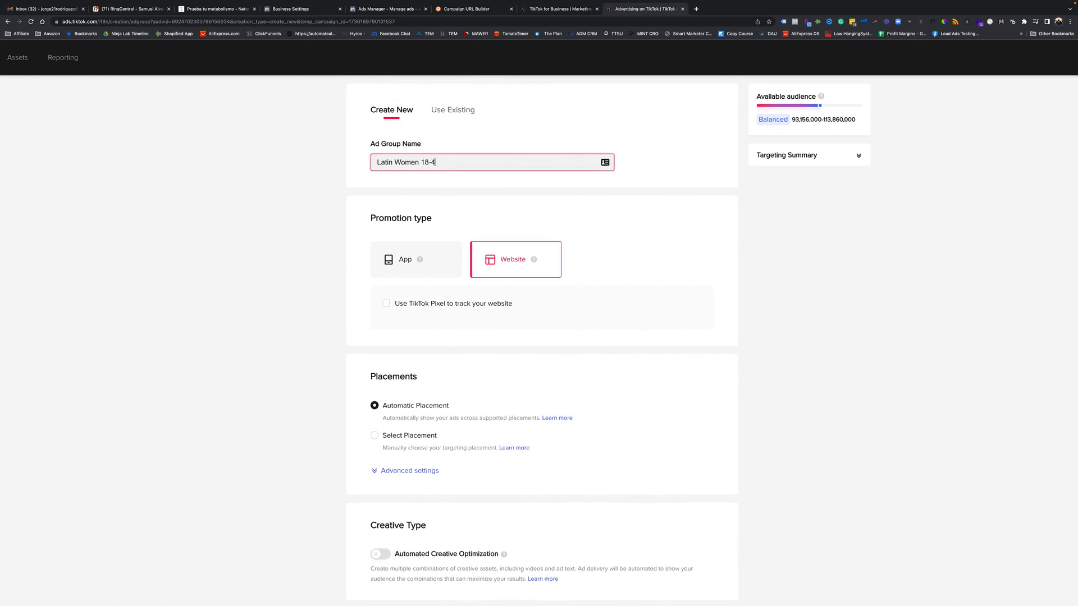
key("BackSpace")
type("34")
left_click_drag(433, 144, 356, 144)
left_click(441, 181)
left_click(464, 163)
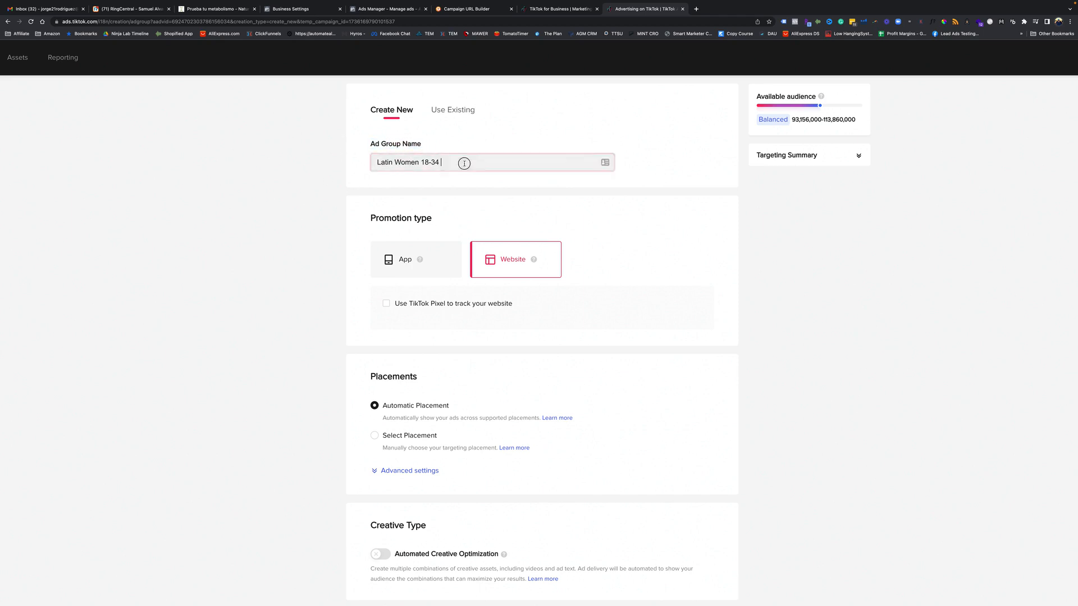
type("Metab")
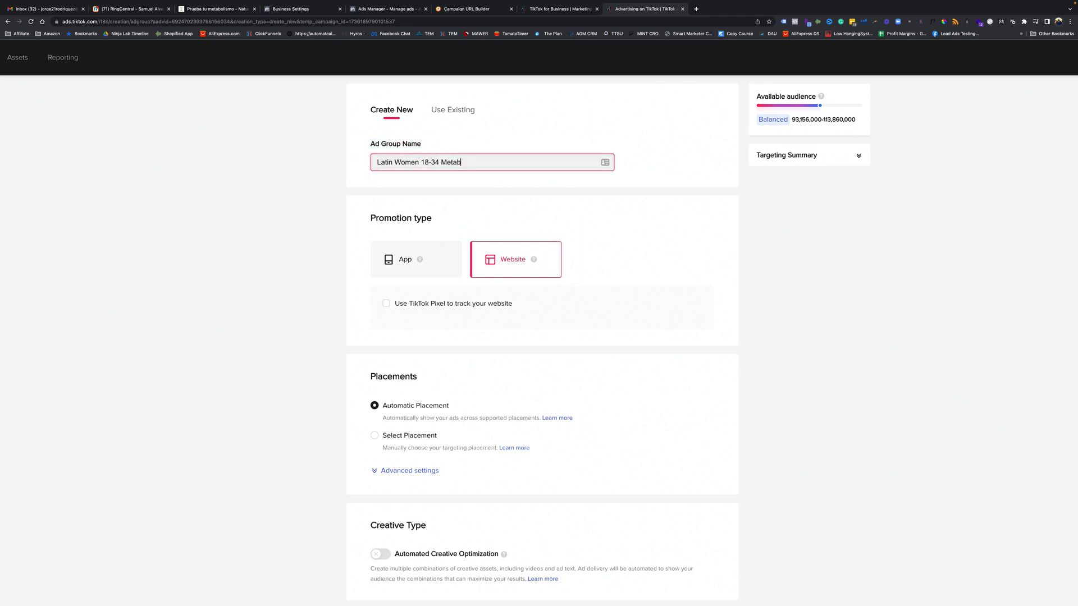
type(" Teb")
key("BackSpace")
type("st")
left_click(245, 285)
Enable TikTok Pixel website tracking for the ad group and choose the NS Main Site pixel.
scroll(301, 349, "down", 1)
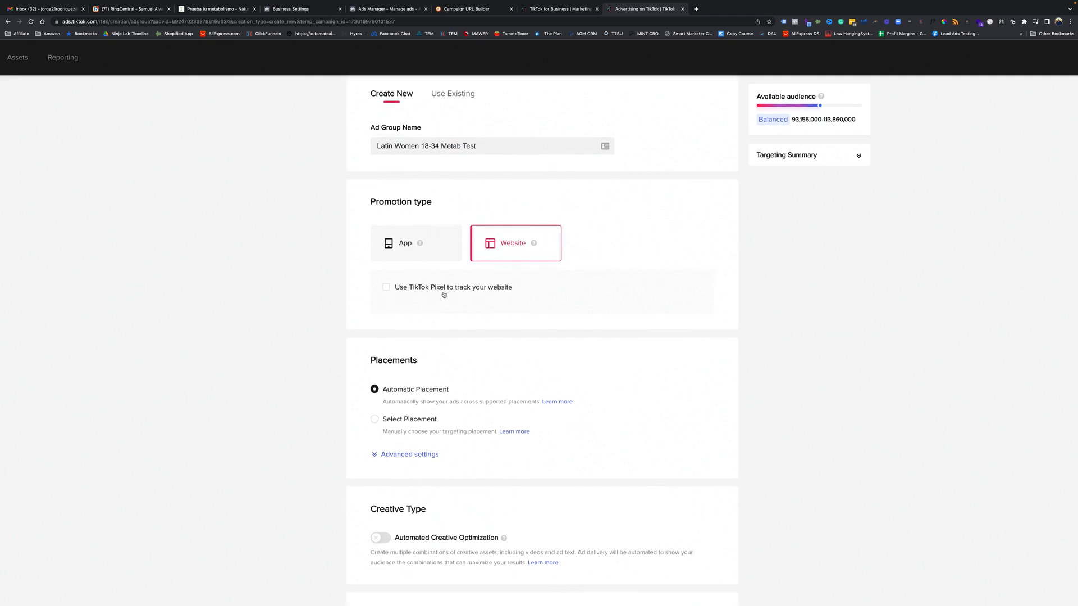
left_click(483, 287)
left_click(482, 305)
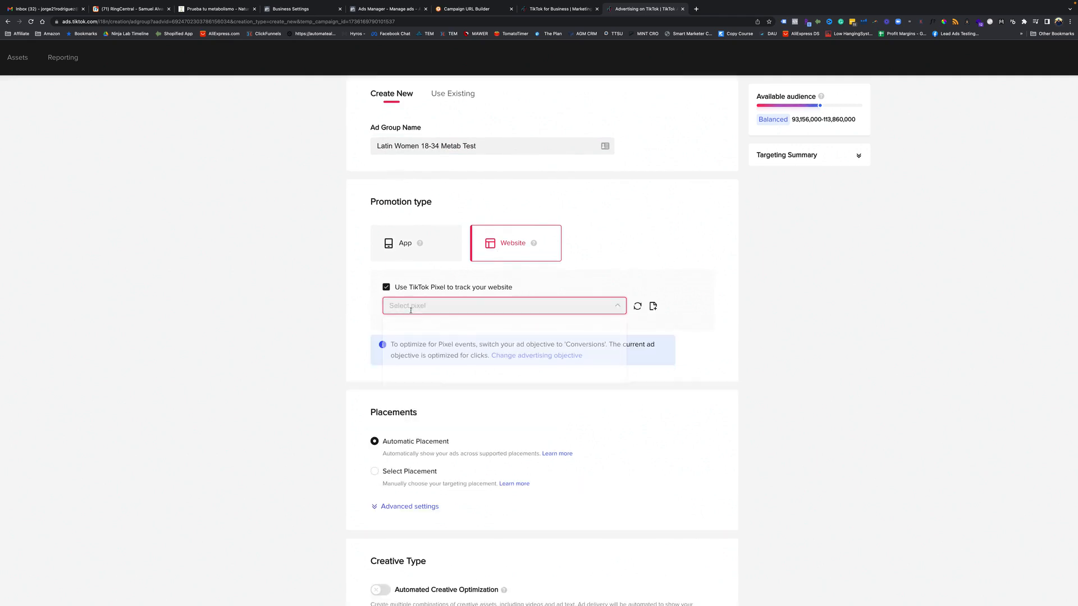
left_click(474, 332)
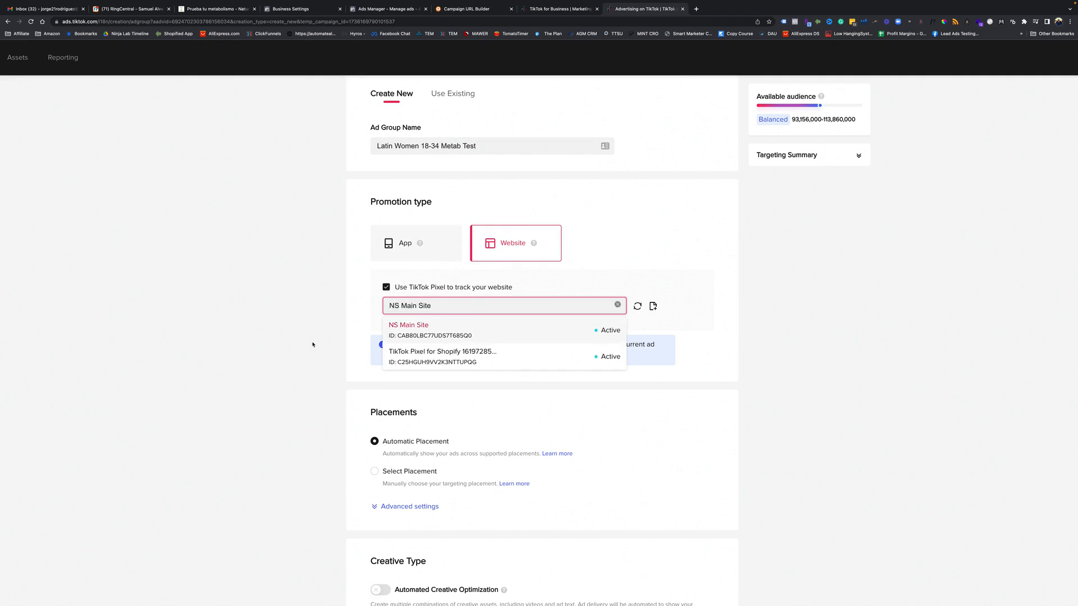
left_click(448, 305)
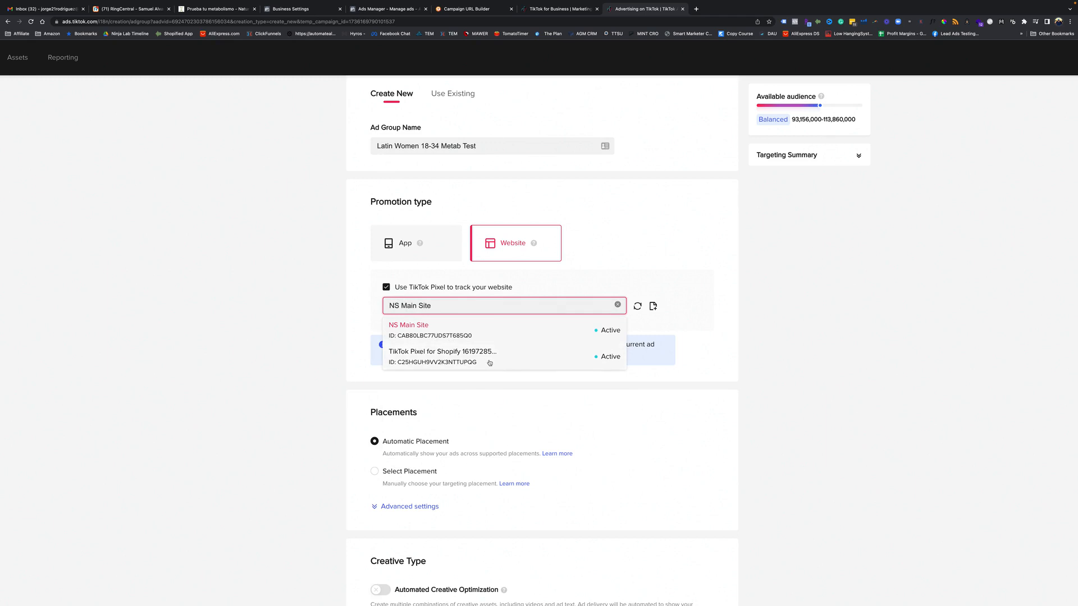
left_click(309, 331)
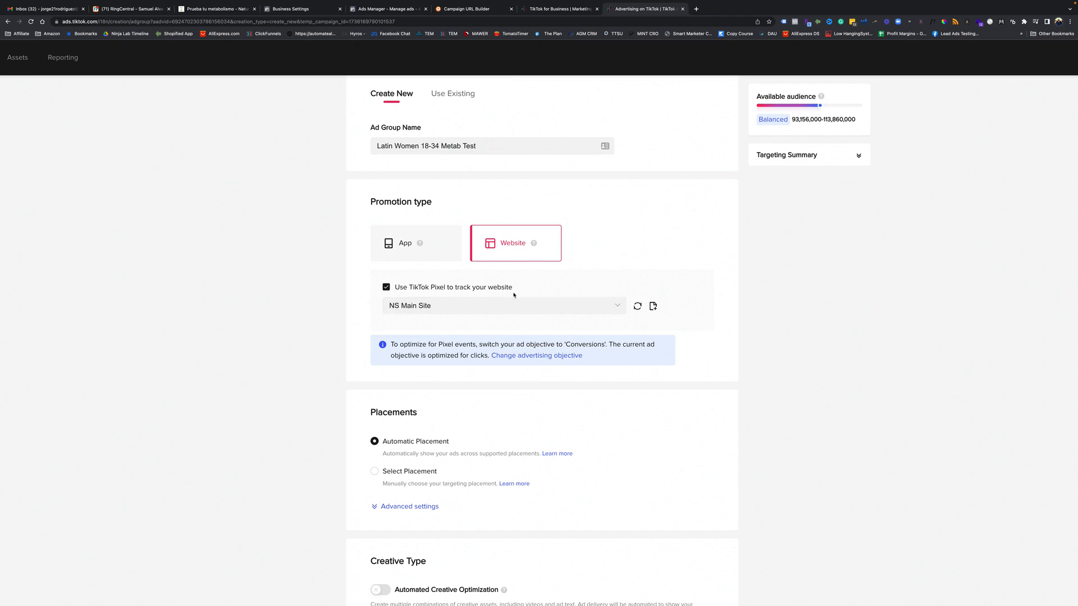
Switch the placements to manual selection and exclude News Feed App Series and Pangle, keeping only TikTok.
scroll(272, 372, "down", 1)
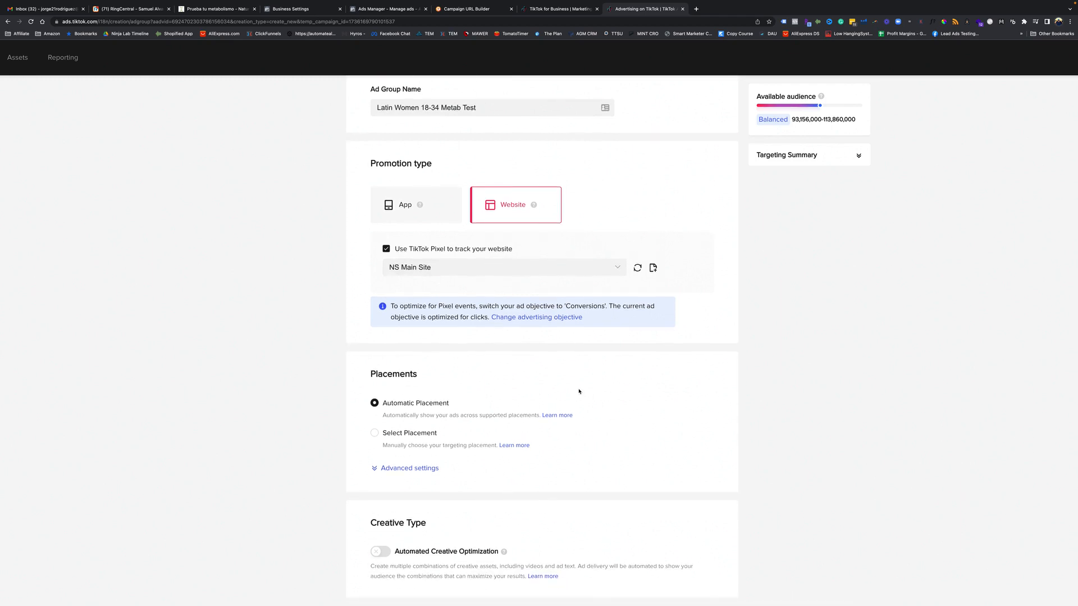
scroll(624, 396, "down", 1)
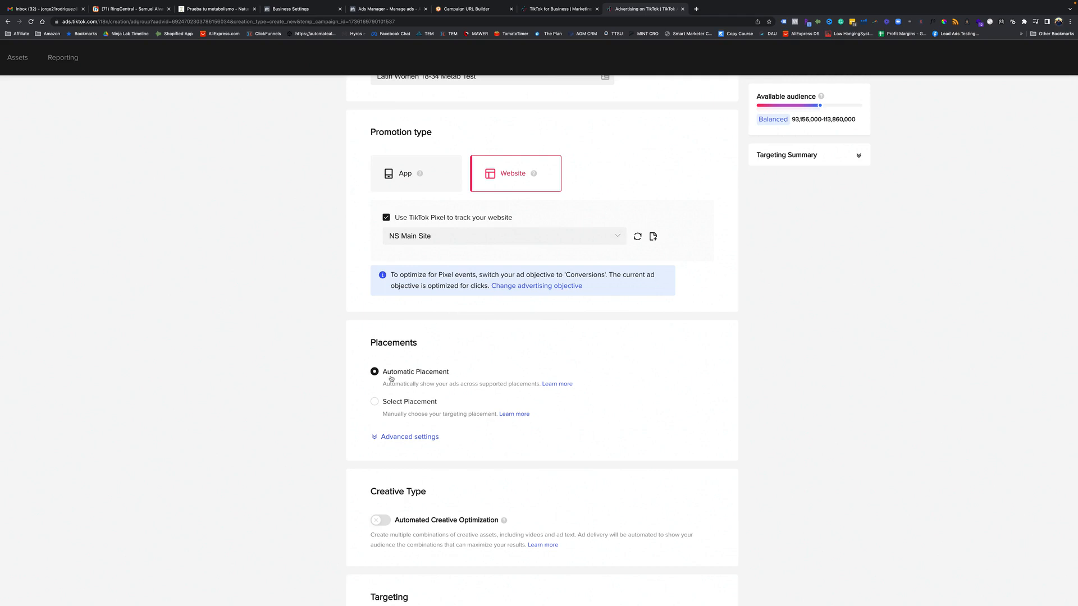
left_click(378, 403)
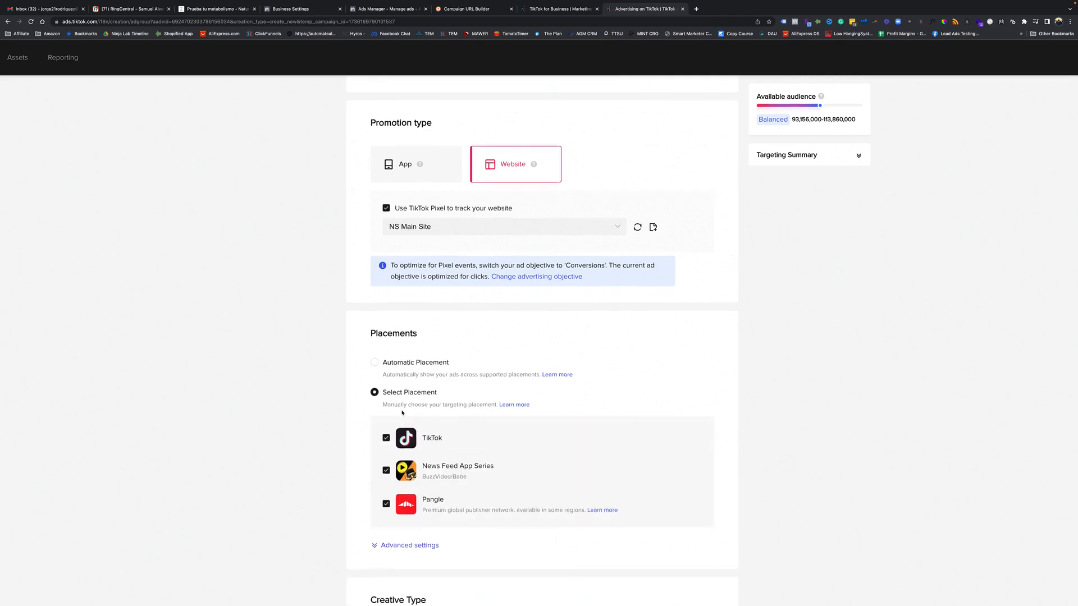
scroll(401, 412, "down", 2)
left_click(386, 402)
left_click(386, 437)
Turn off video download in the advanced placement settings.
scroll(302, 434, "down", 2)
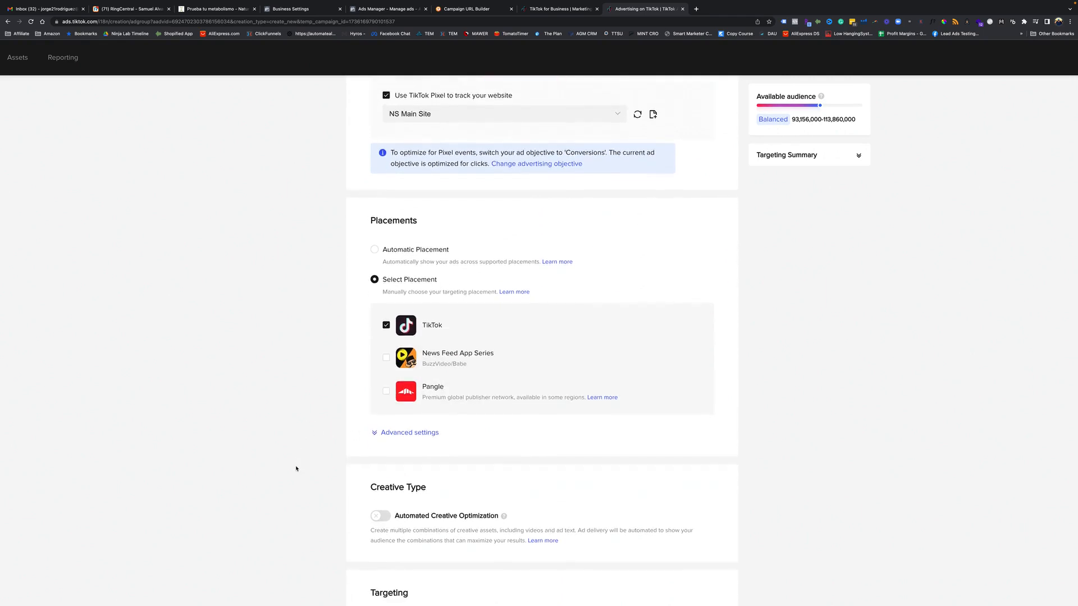
left_click(412, 345)
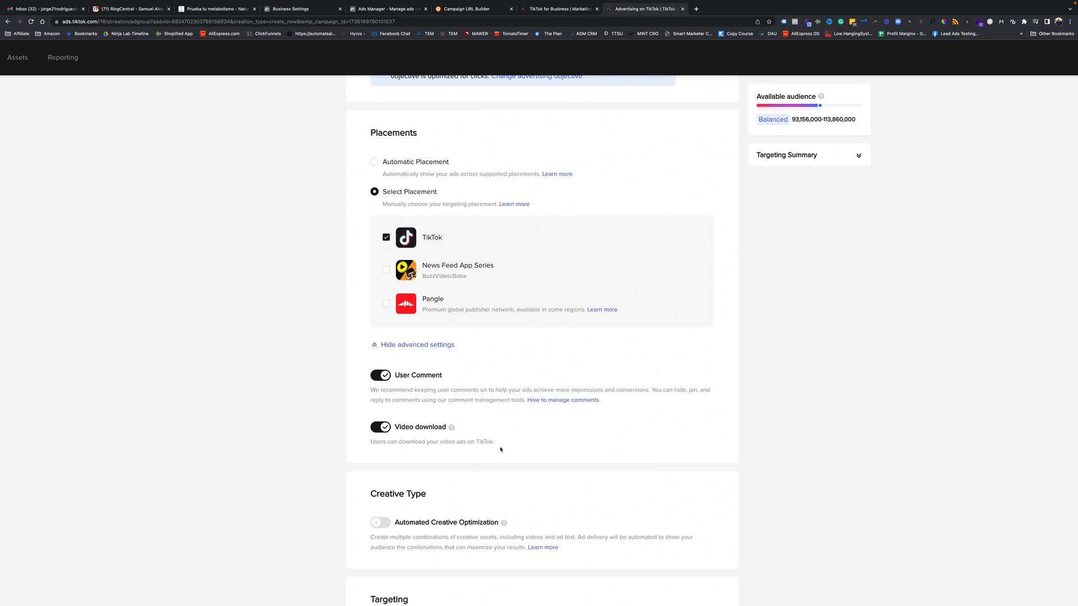
left_click(384, 428)
Set the gender targeting to Female in the ad group's demographics.
scroll(442, 438, "down", 3)
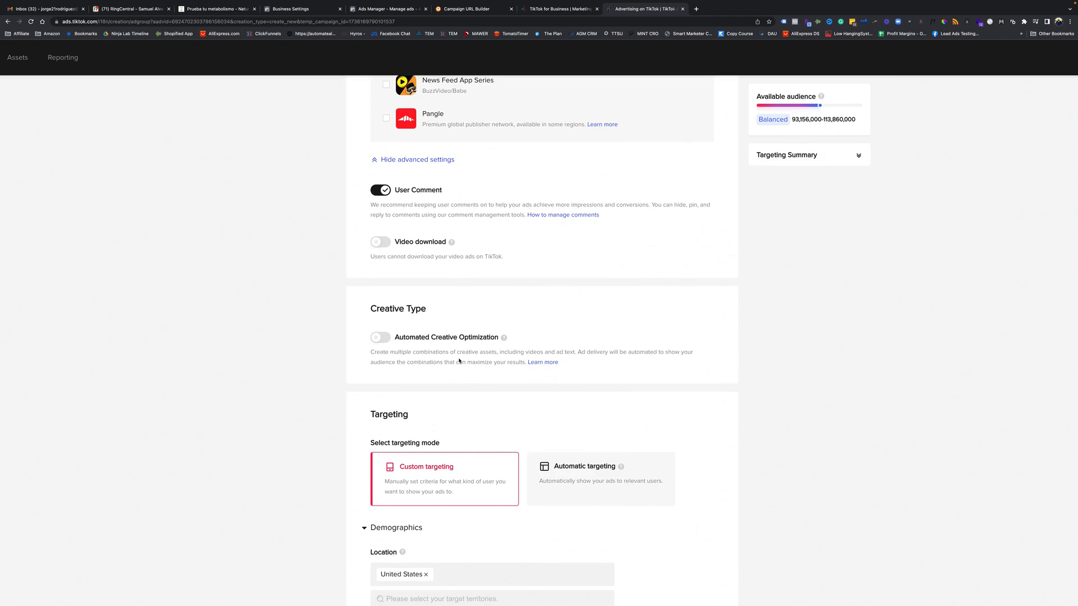
scroll(459, 361, "down", 3)
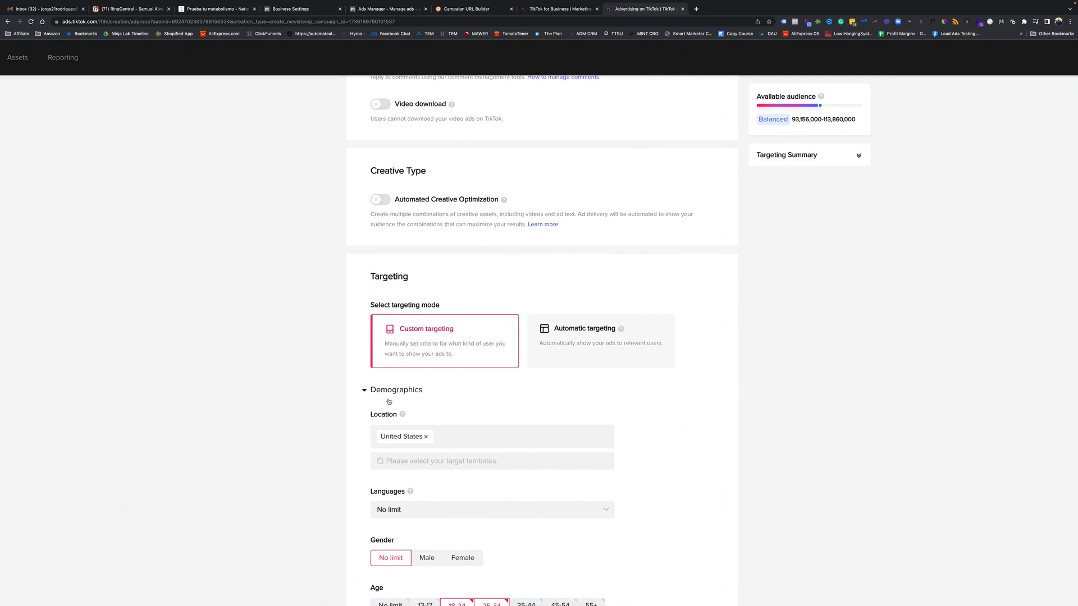
scroll(389, 401, "down", 1)
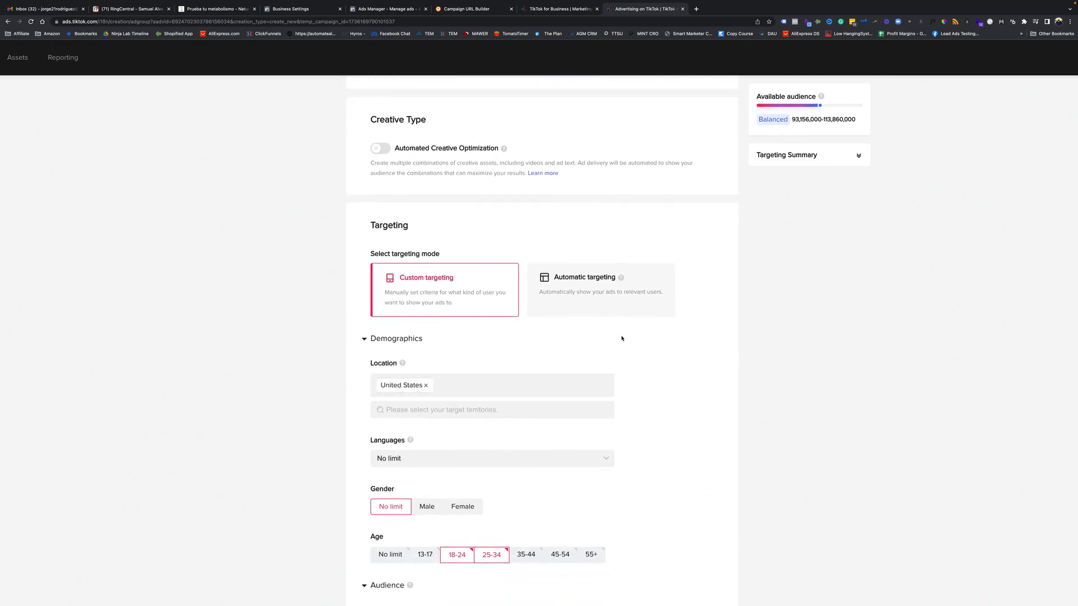
scroll(415, 390, "down", 1)
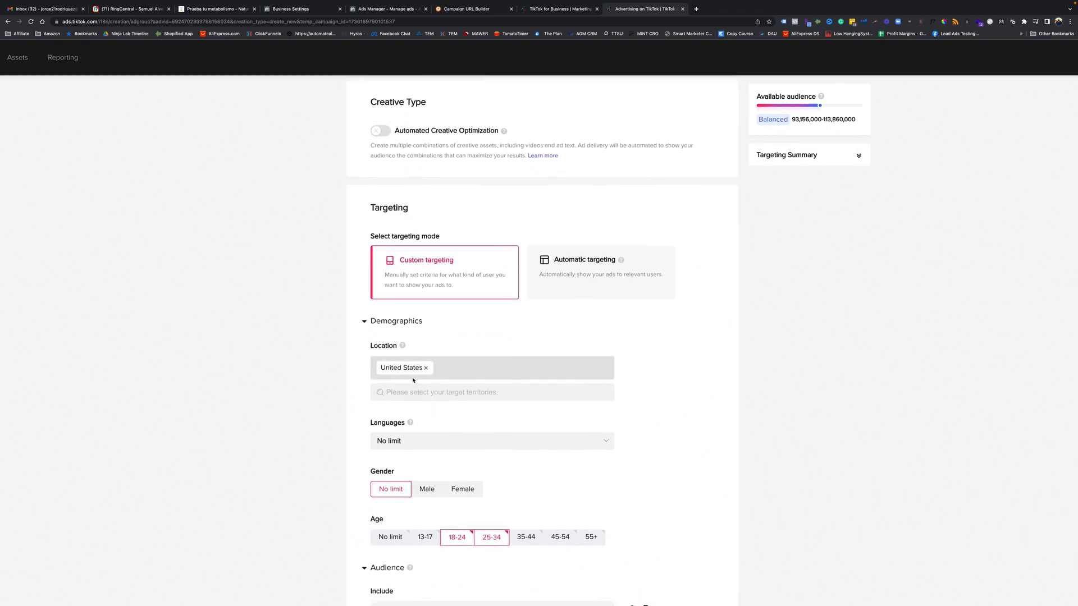
left_click(410, 377)
scroll(337, 382, "down", 3)
left_click(463, 364)
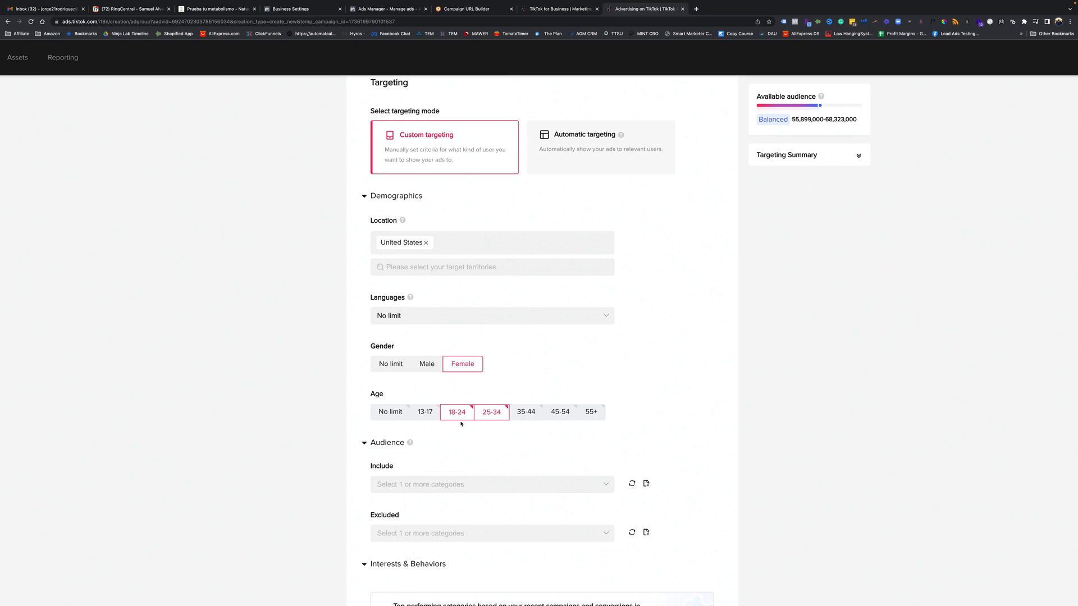
Review the audiences available for inclusion and exclusion without selecting any, and look over the interest and behavior targeting options.
scroll(369, 473, "down", 1)
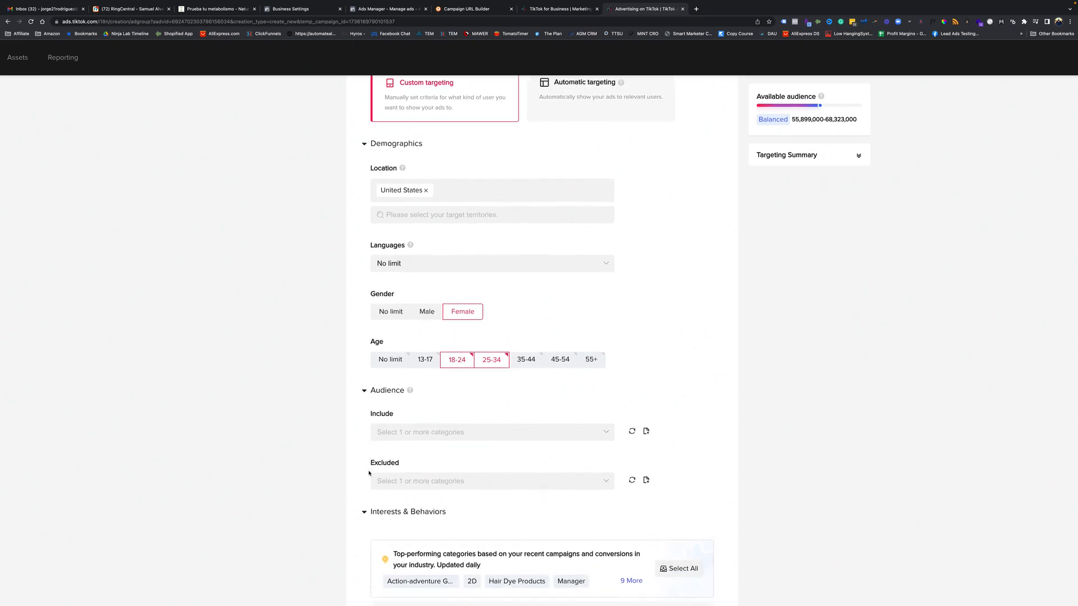
scroll(387, 449, "down", 1)
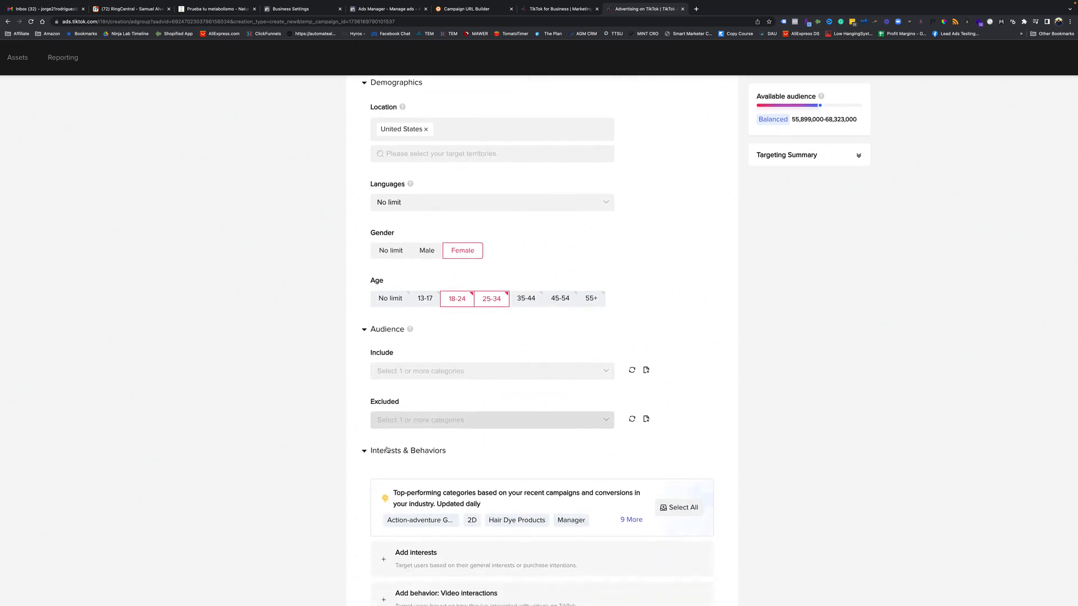
scroll(387, 449, "down", 1)
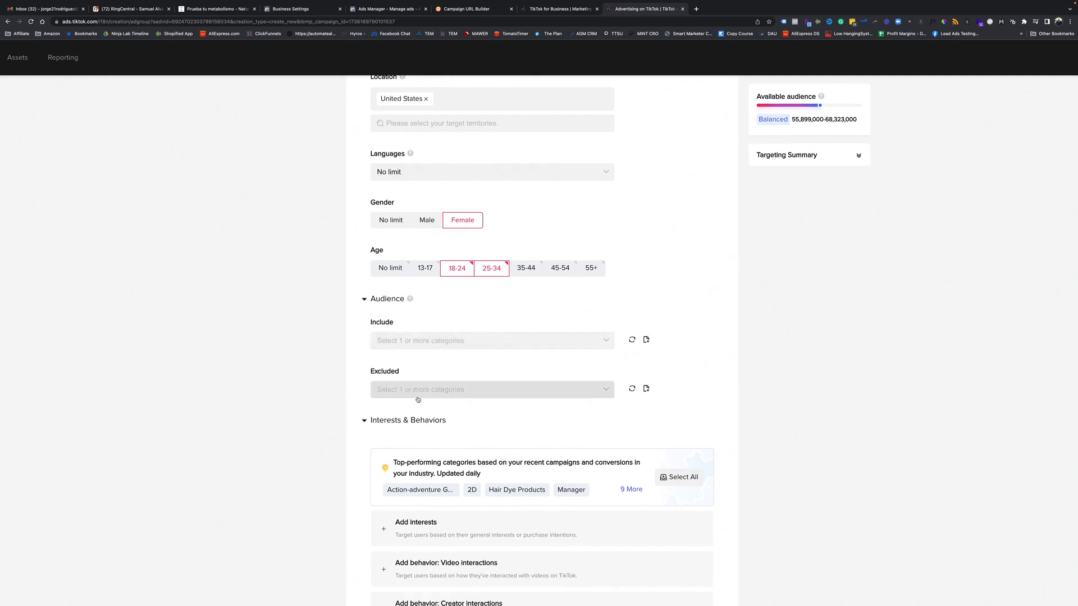
left_click(430, 345)
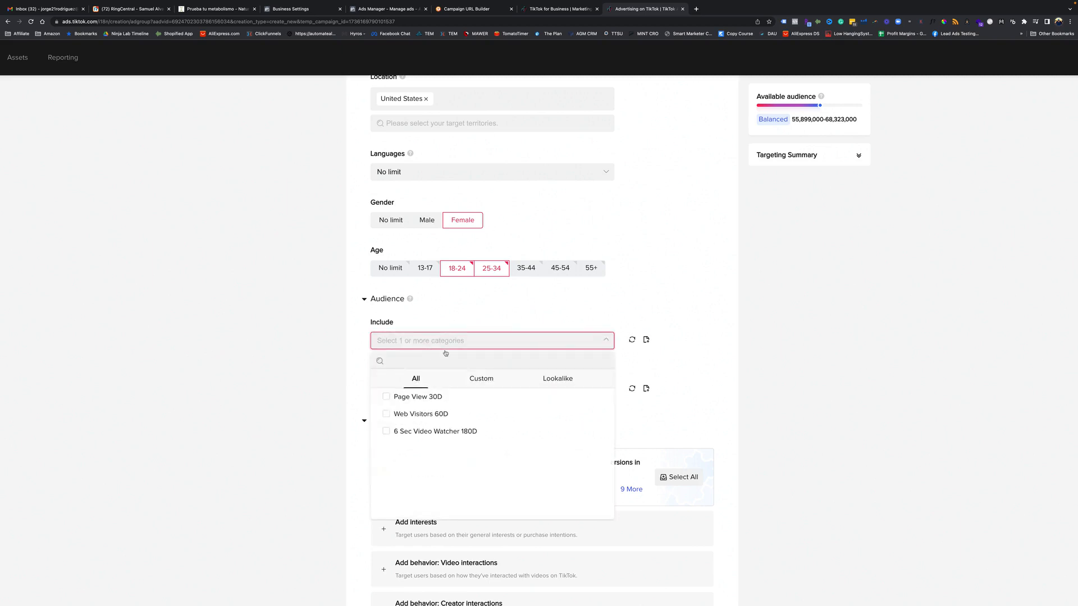
left_click(483, 381)
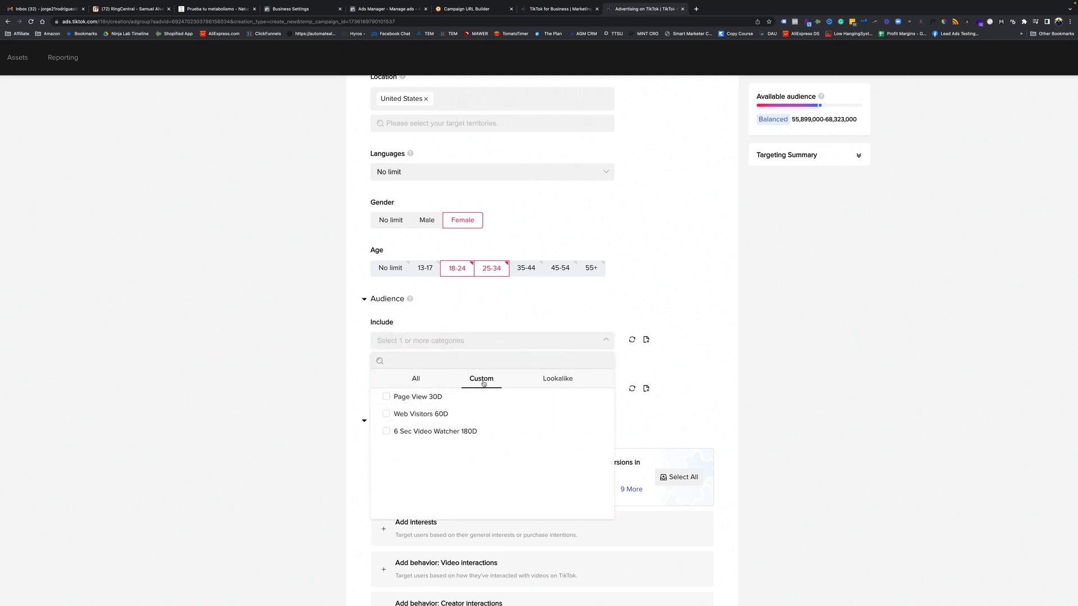
left_click(284, 432)
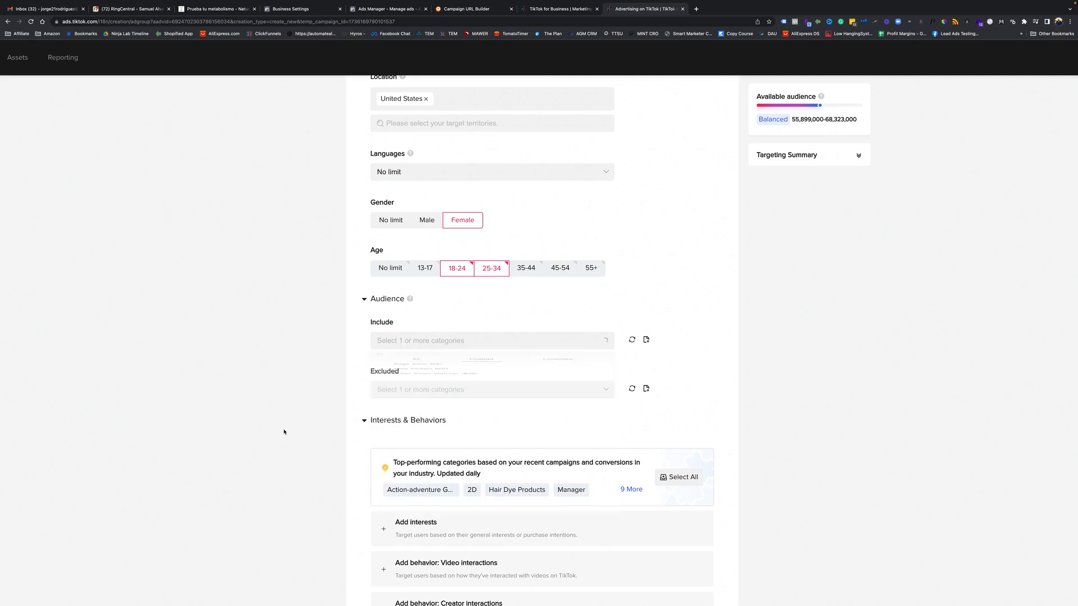
left_click(428, 390)
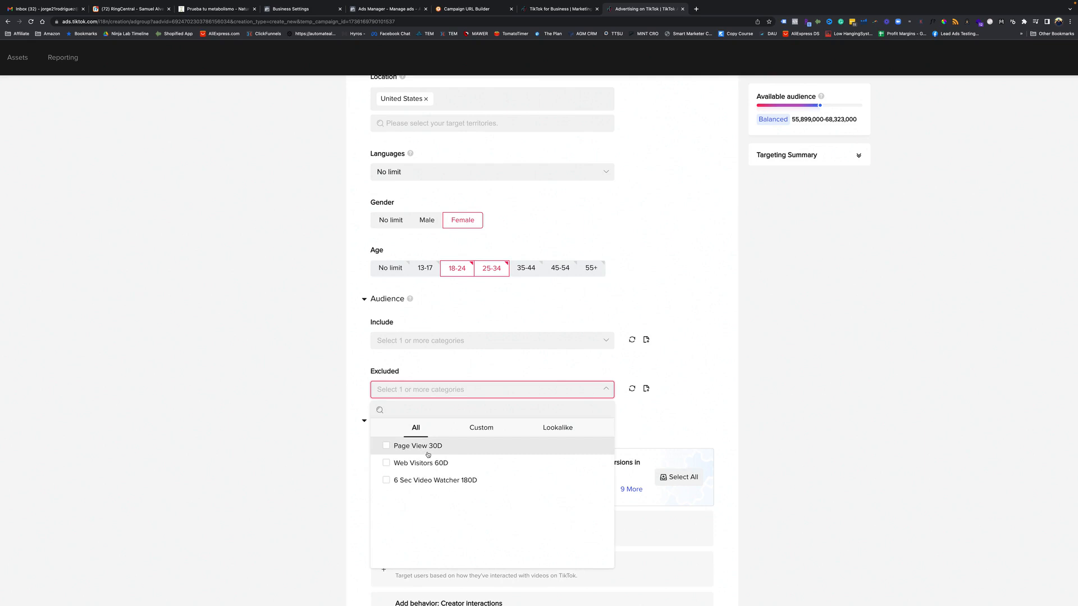
left_click(324, 461)
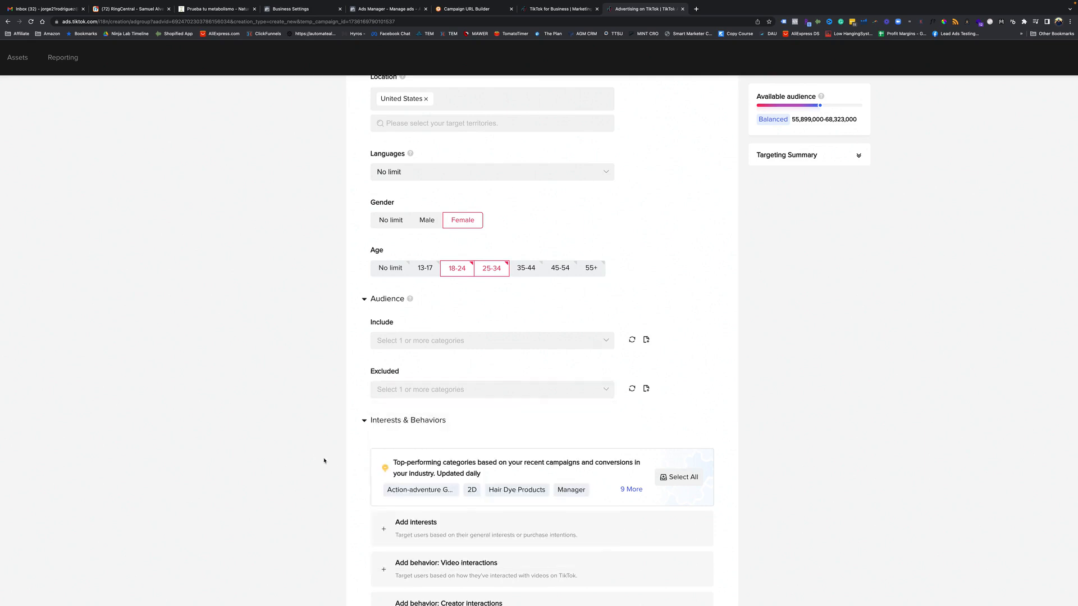
scroll(324, 461, "down", 3)
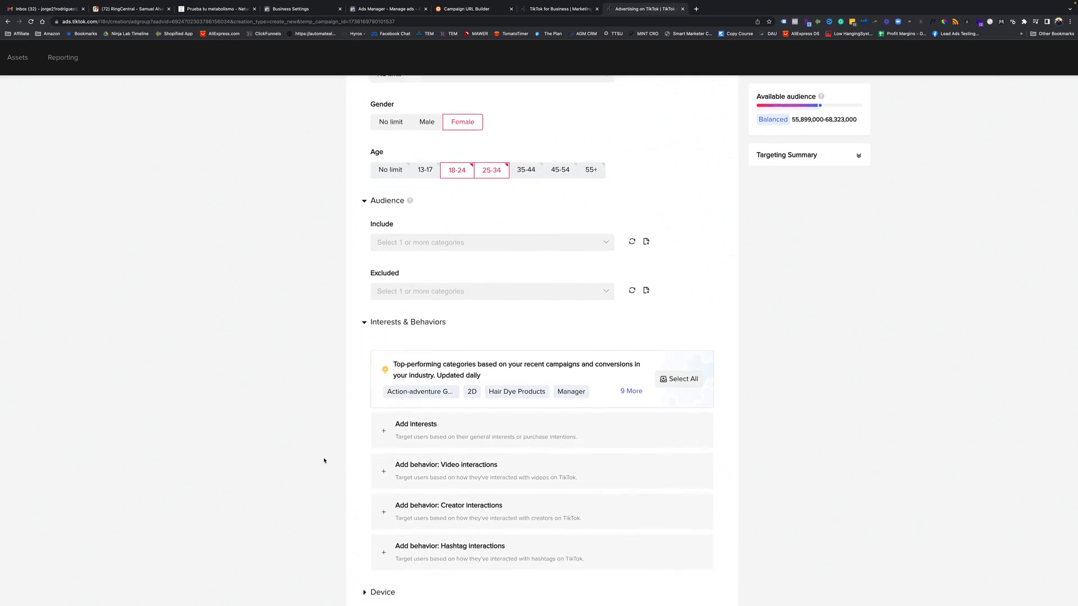
scroll(324, 461, "up", 2)
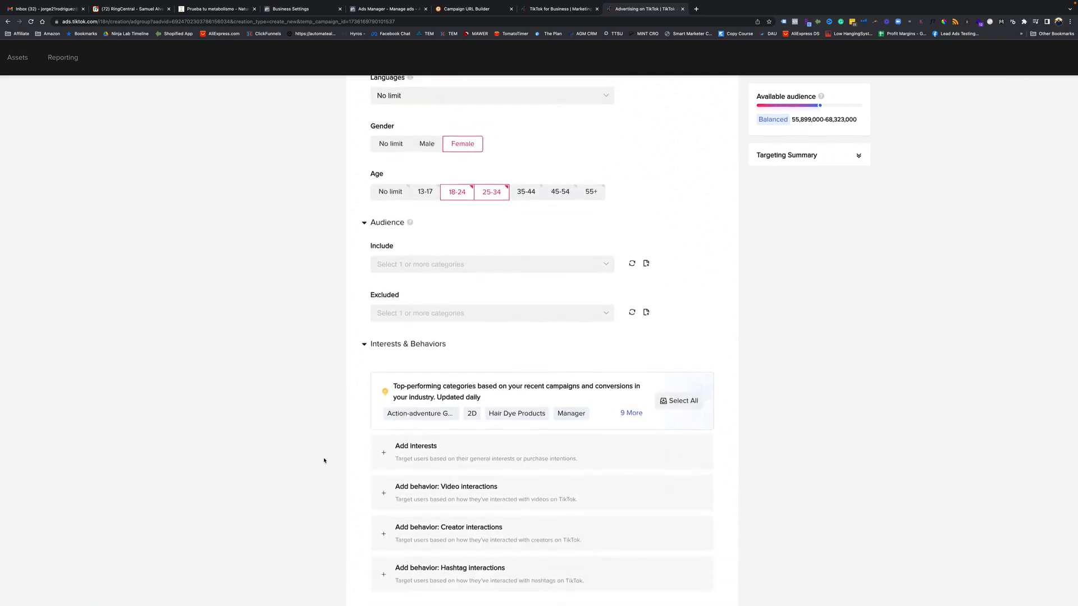
Try including the Beauty & Personal Care interest in the ad group's Interests & Behaviors targeting and deselect it again.
scroll(323, 461, "down", 3)
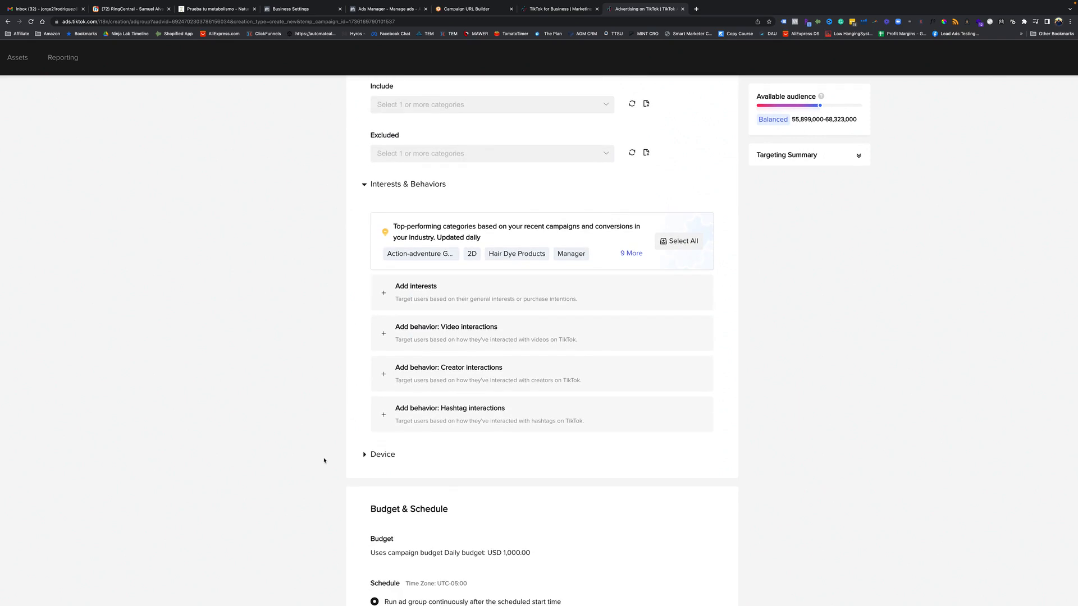
left_click(430, 299)
left_click(423, 351)
scroll(434, 459, "down", 1)
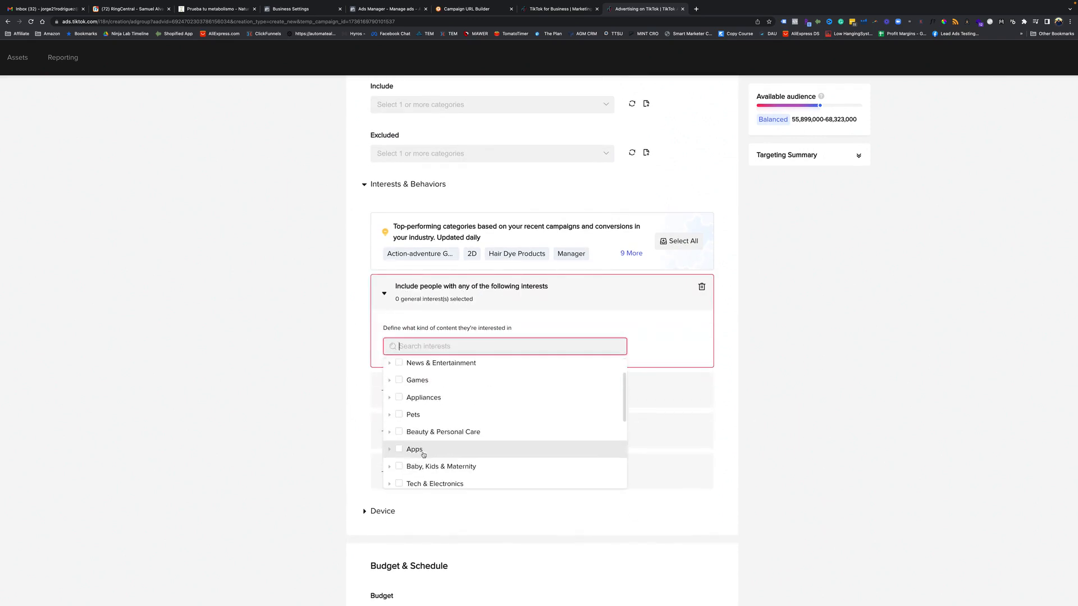
left_click(422, 432)
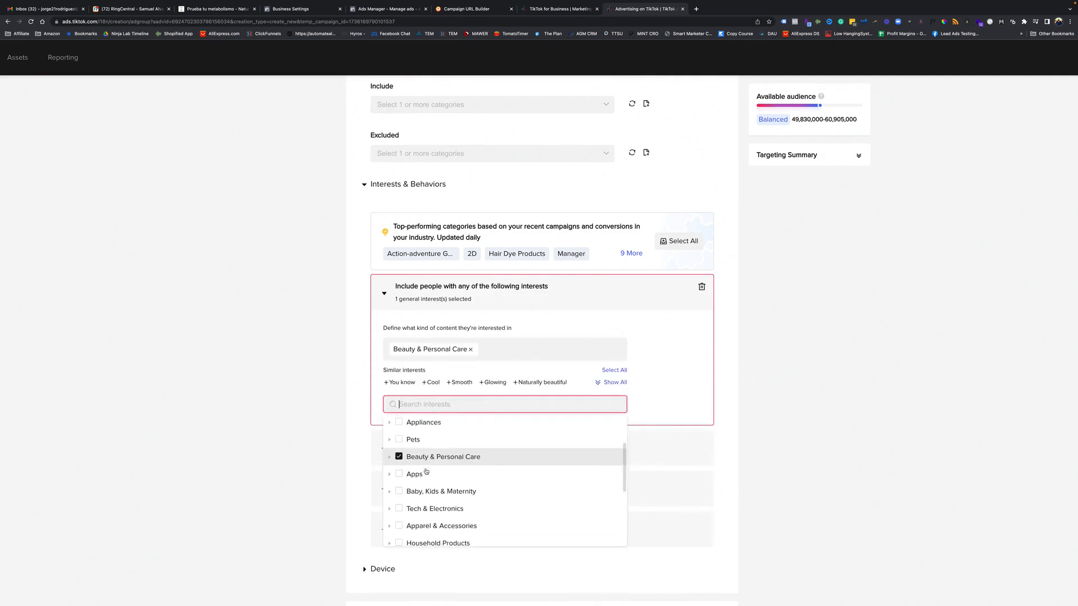
left_click(449, 434)
Browse the available general interests, including the subcategories of Beauty & Personal Care.
scroll(452, 434, "down", 1)
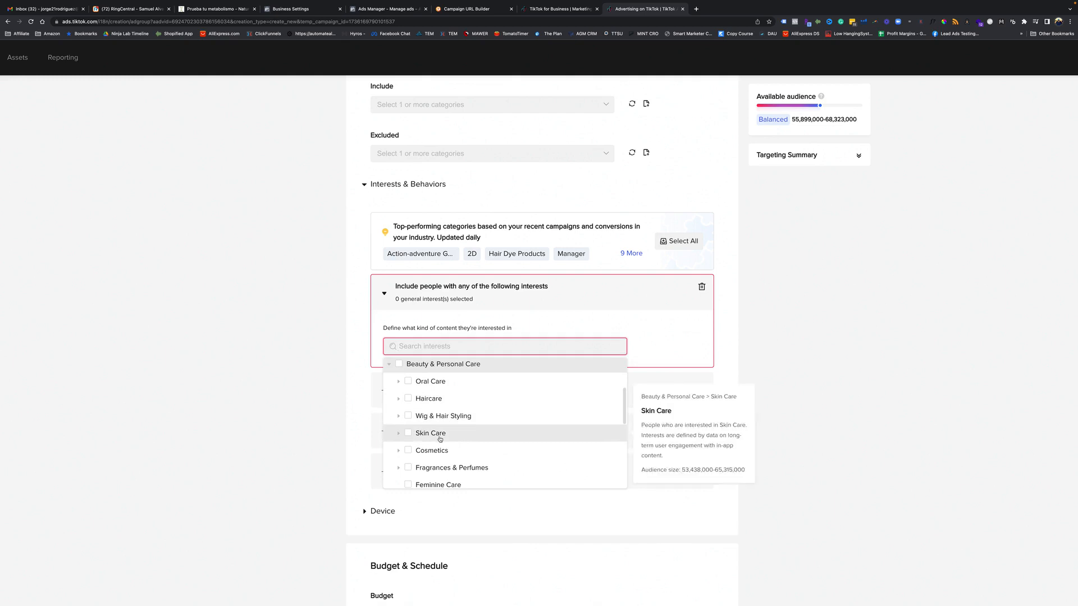
scroll(452, 444, "down", 2)
scroll(456, 454, "up", 1)
scroll(457, 455, "up", 1)
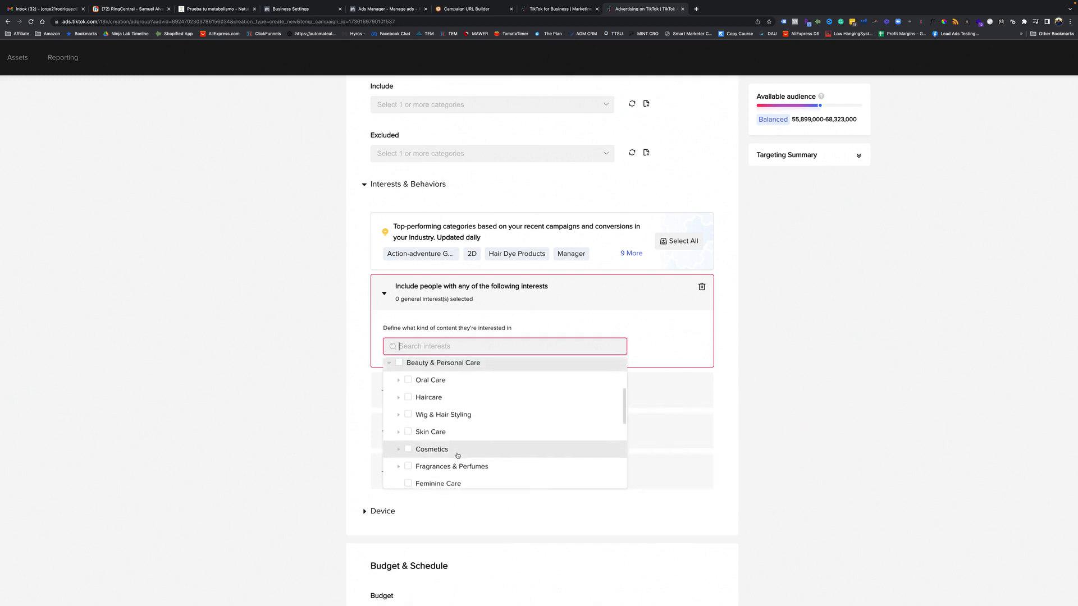
scroll(456, 453, "down", 5)
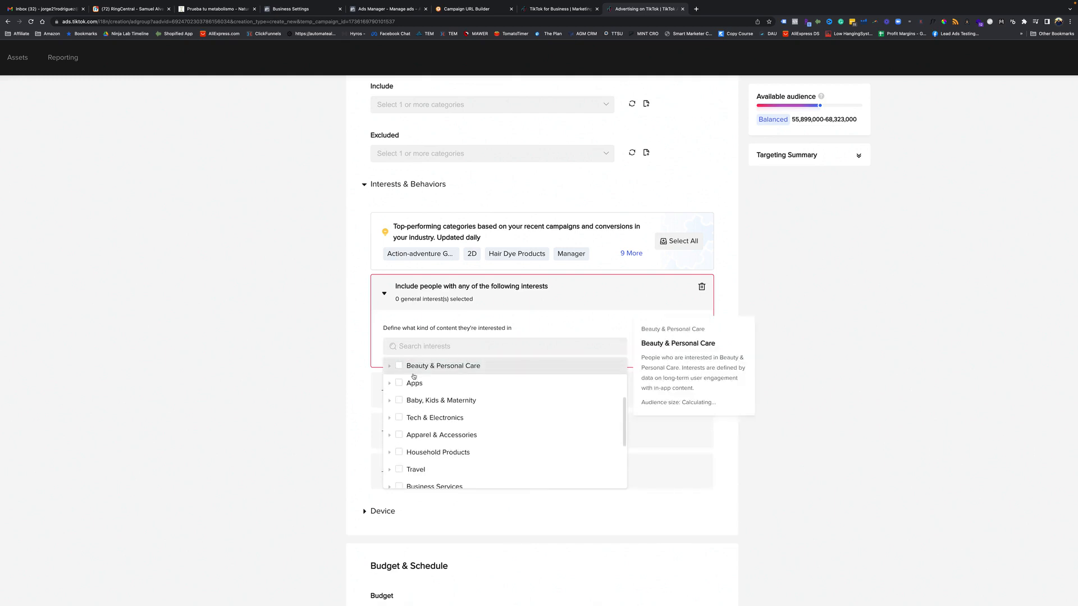
scroll(452, 429, "down", 5)
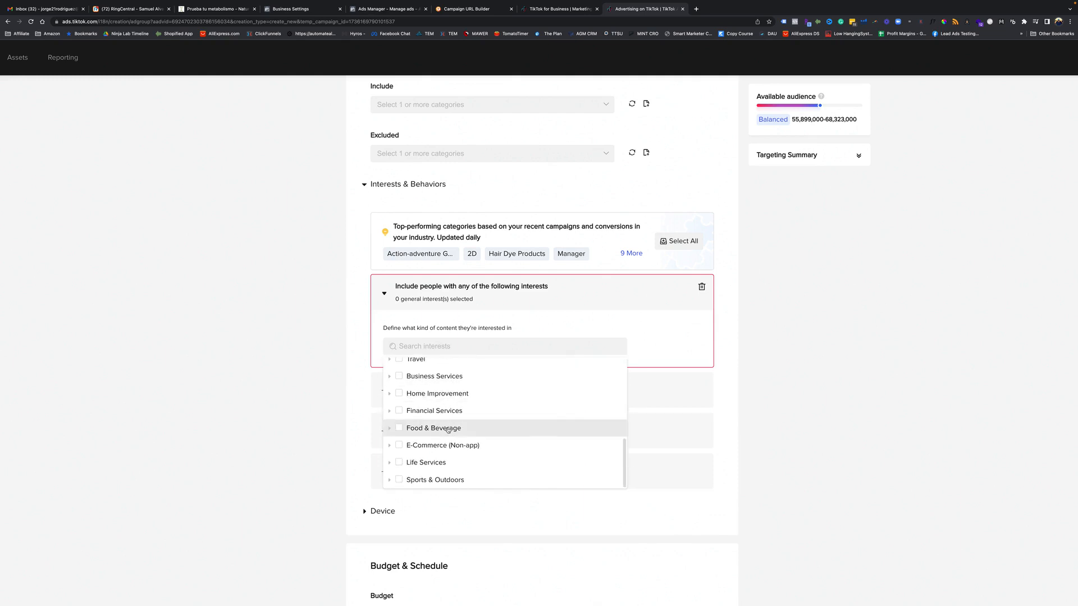
scroll(447, 430, "up", 8)
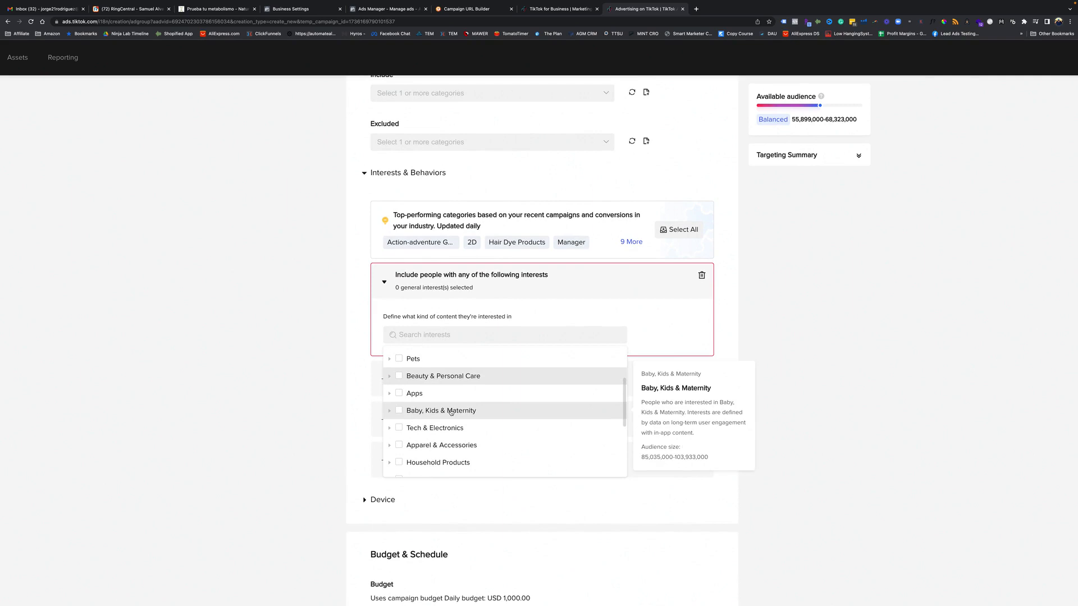
Select the whole Beauty & Personal Care interest once more, clear it, and leave the interest list.
left_click(430, 375)
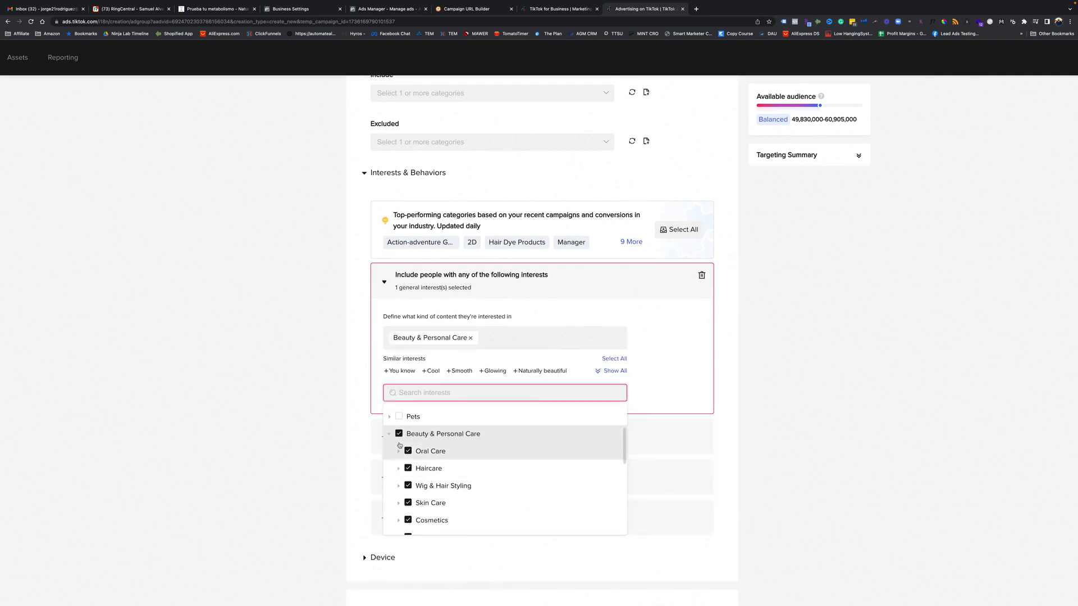
left_click(399, 434)
left_click(305, 431)
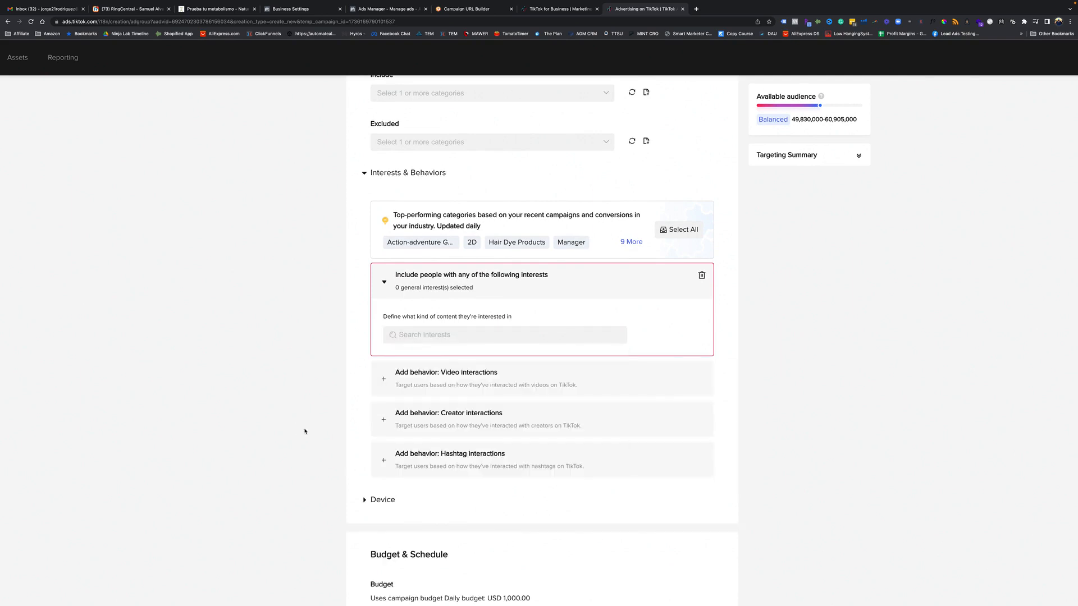
Search the hashtag interactions for "metaboli" and clear the search term.
scroll(287, 411, "down", 2)
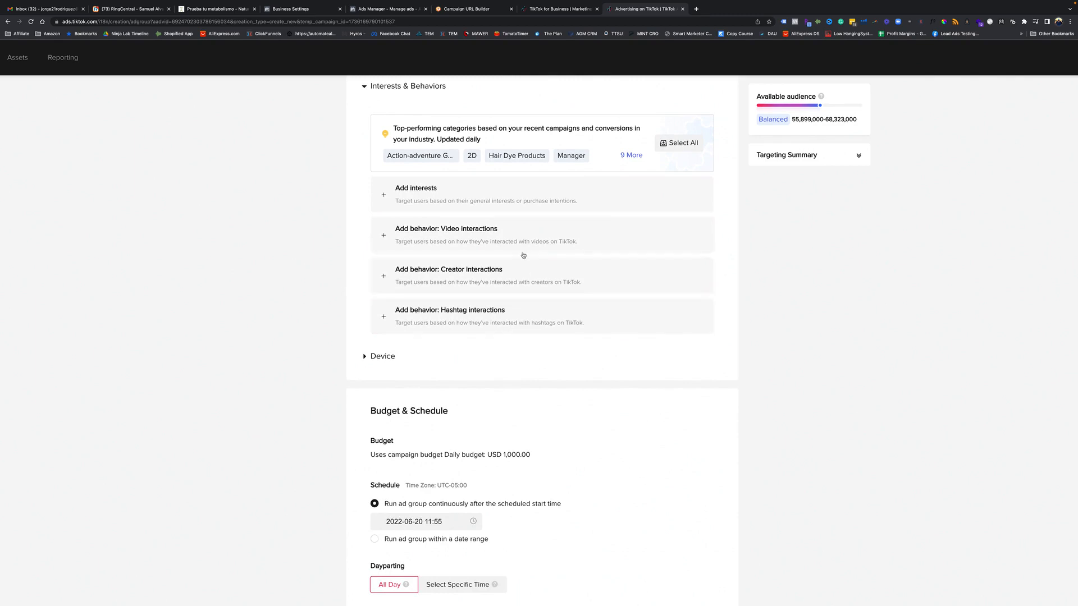
left_click(477, 318)
left_click(430, 359)
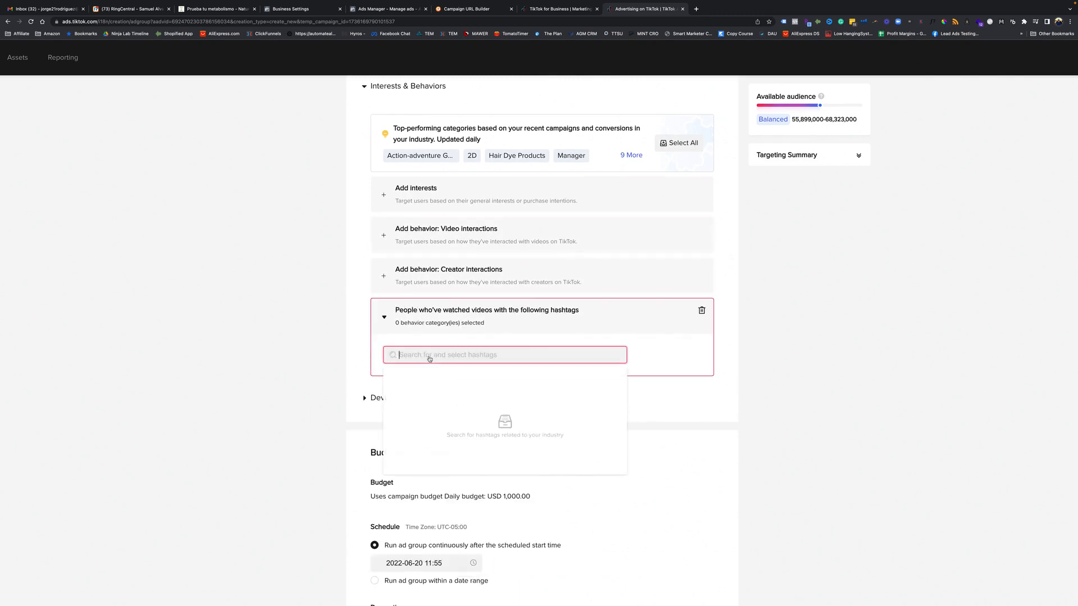
type("metaboli")
key("BackSpace")
key("BackSpace")
key("BackSpace")
key("BackSpace")
key("BackSpace")
key("BackSpace")
key("BackSpace")
key("BackSpace")
Try targeting viewers of the #weightlosss hashtag, check the available audience, remove the hashtag and close the hashtag section.
type("weightlo")
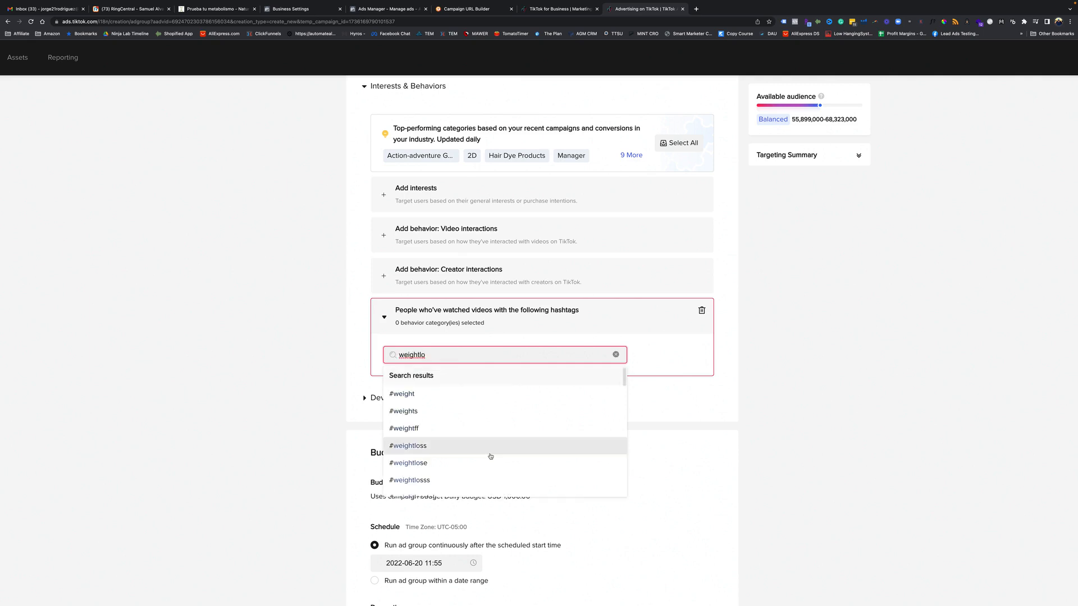
left_click(457, 480)
left_click(313, 404)
left_click_drag(802, 119, 823, 122)
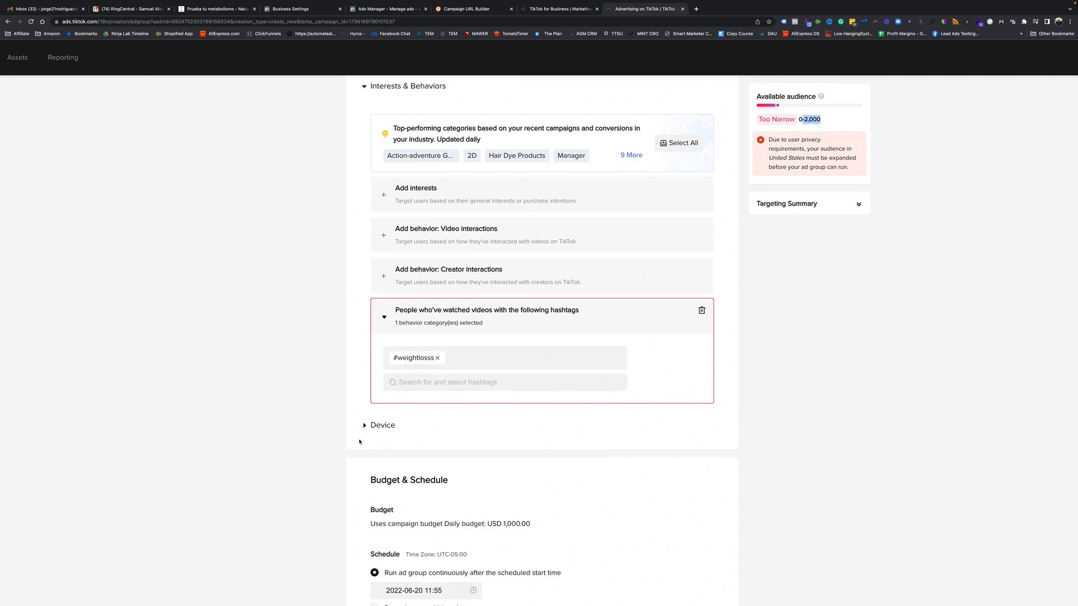
left_click(437, 360)
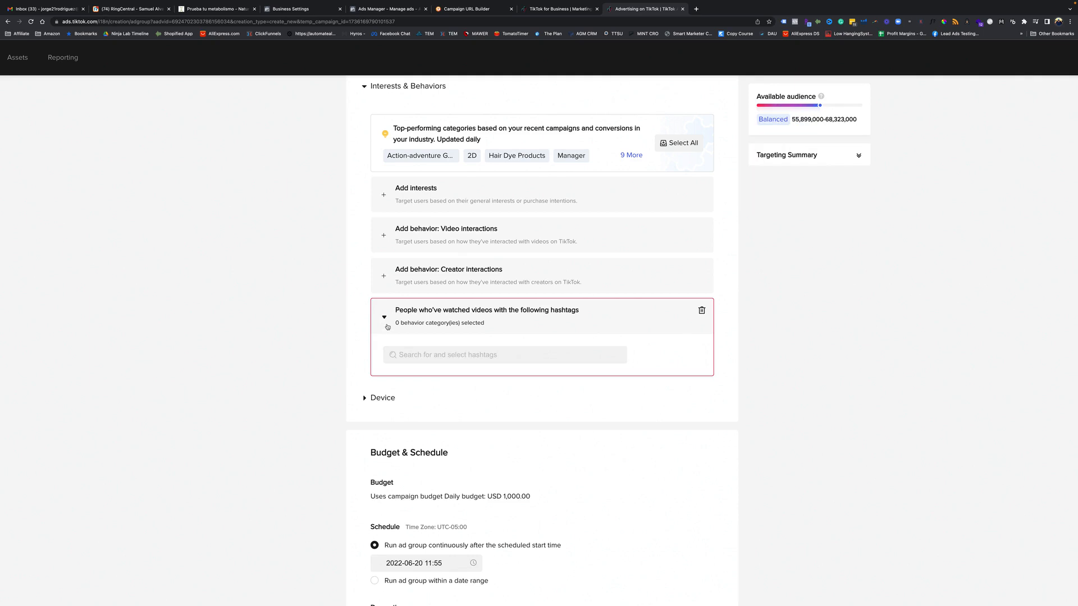
scroll(307, 424, "down", 1)
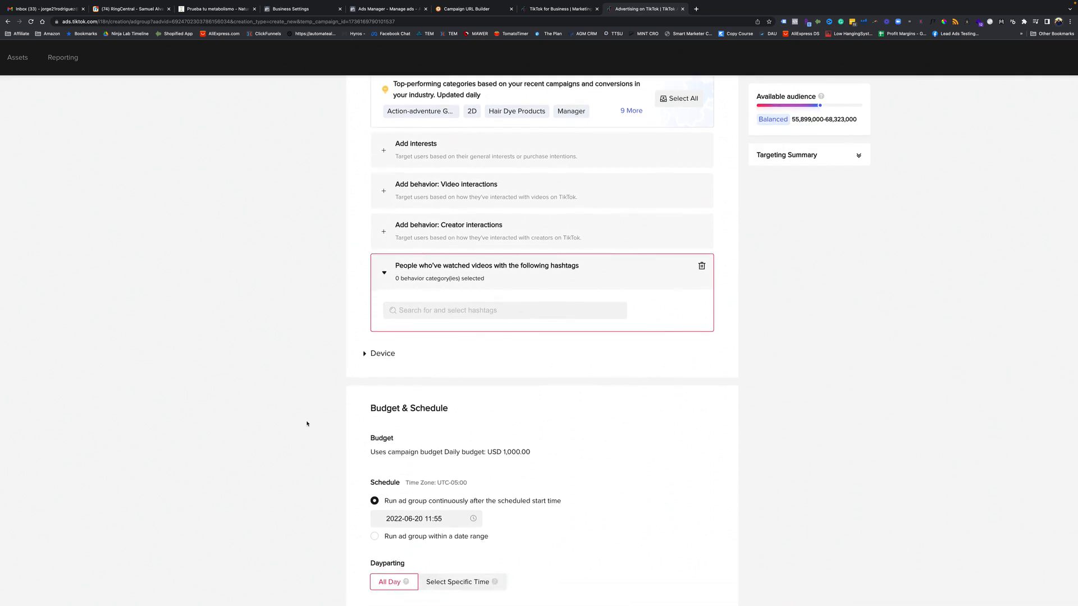
left_click(384, 273)
Limit the device targeting to iOS and look through the OS version options without choosing one.
left_click(376, 312)
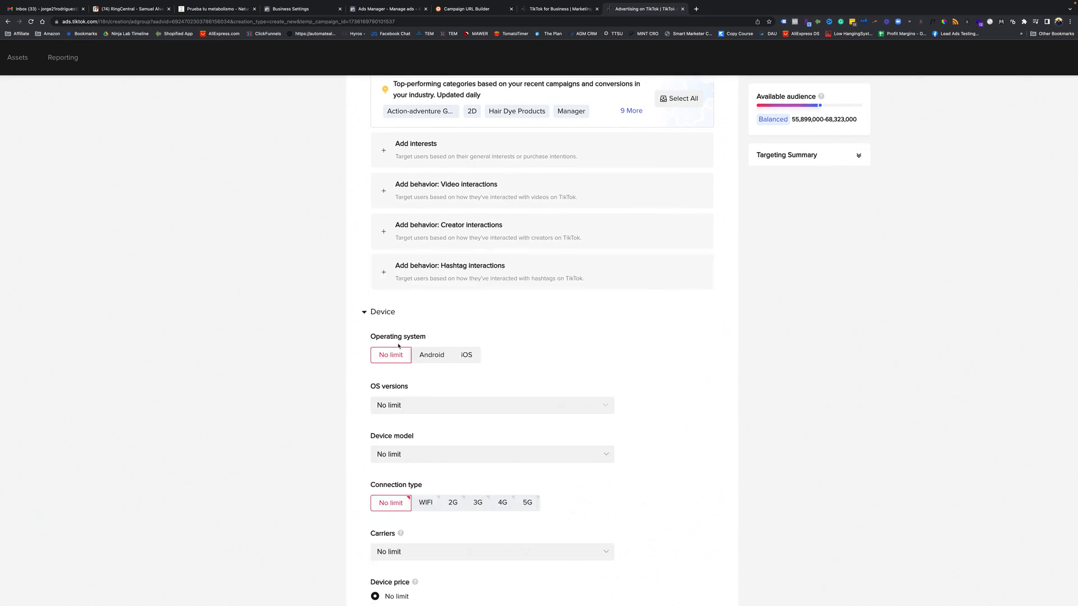
left_click(468, 355)
left_click(414, 406)
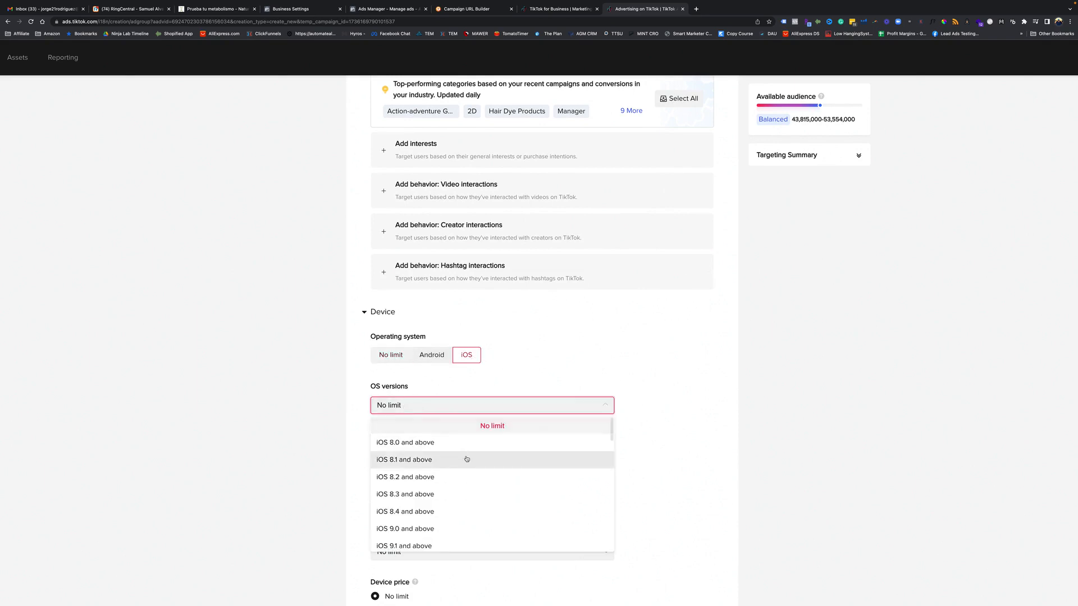
scroll(456, 503, "down", 5)
scroll(456, 506, "down", 6)
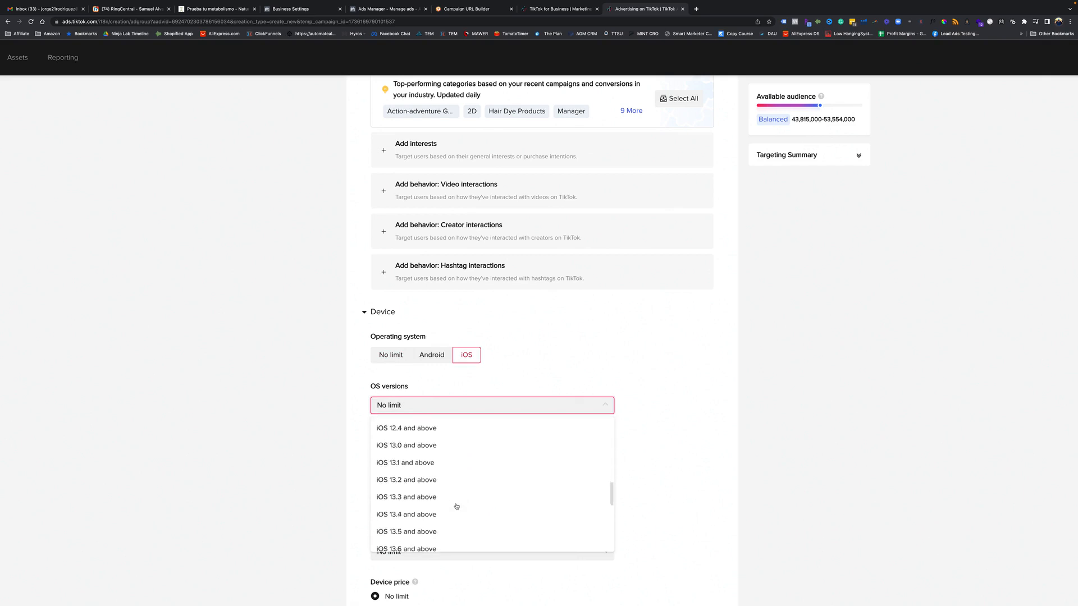
scroll(456, 506, "down", 1)
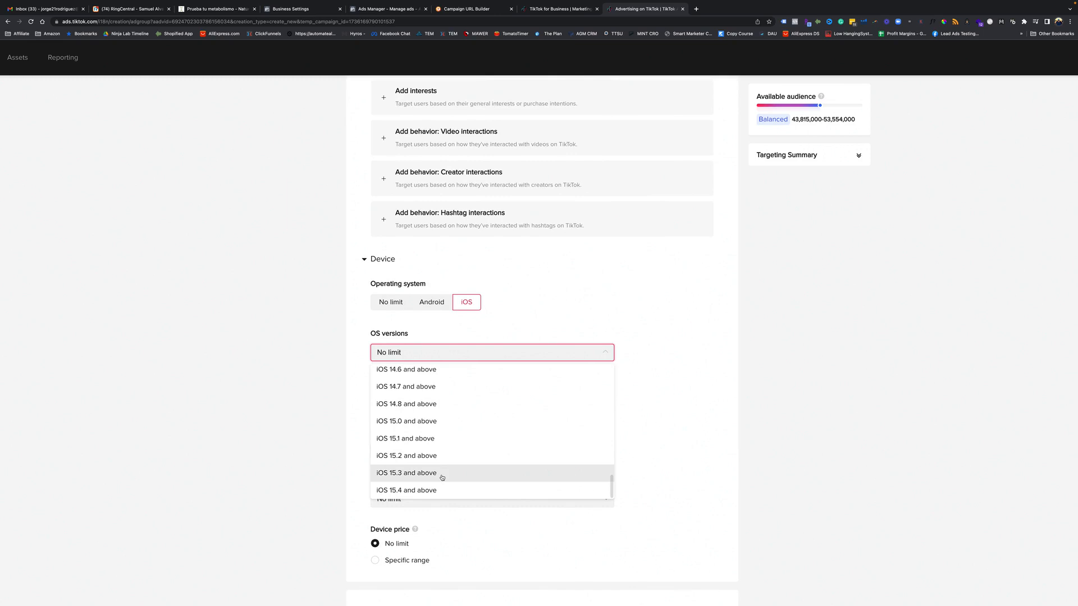
left_click(461, 331)
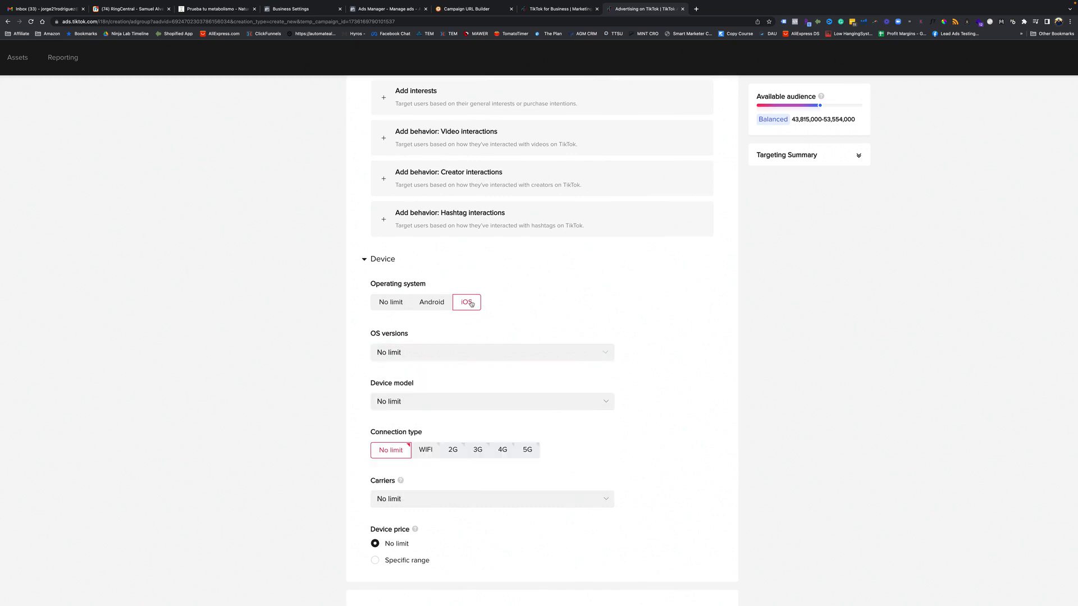
Compare the available audience for Android and iOS, return the operating system to No limit and collapse the Device section.
left_click(434, 308)
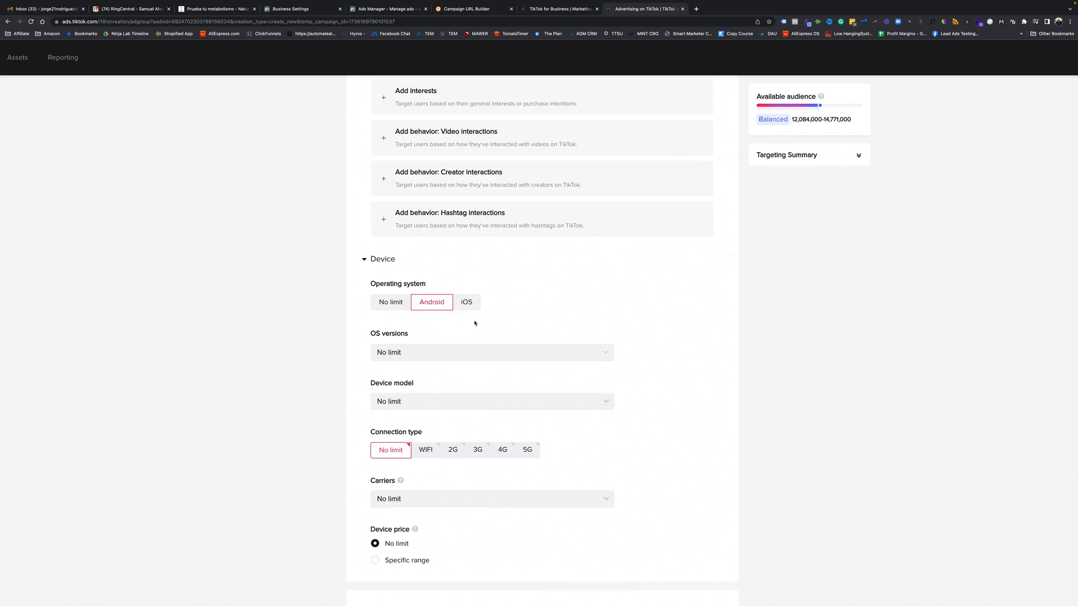
left_click(466, 302)
left_click(440, 307)
left_click(476, 303)
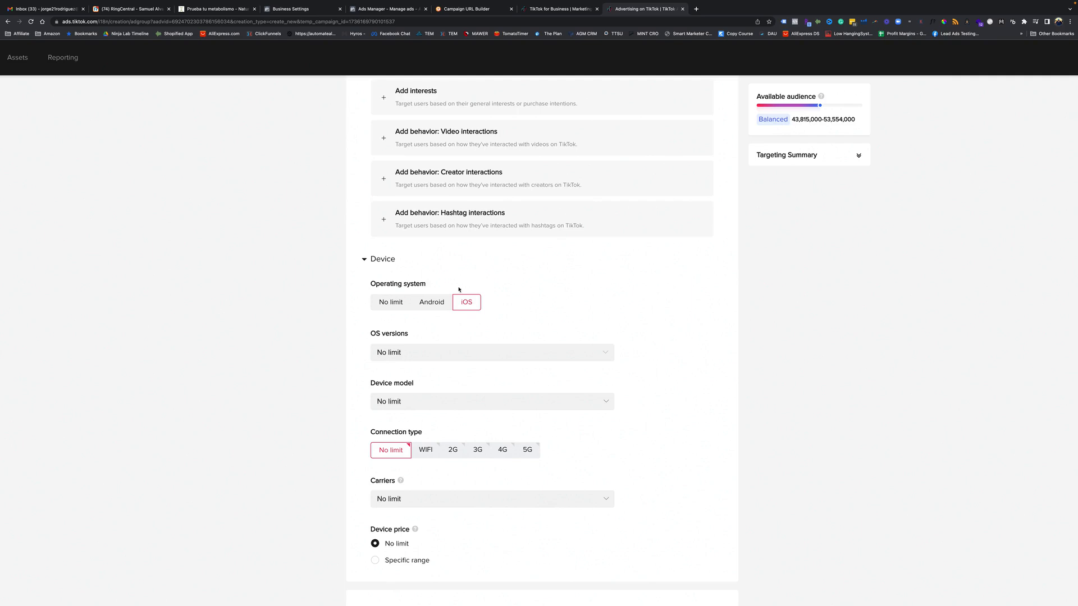
left_click(393, 303)
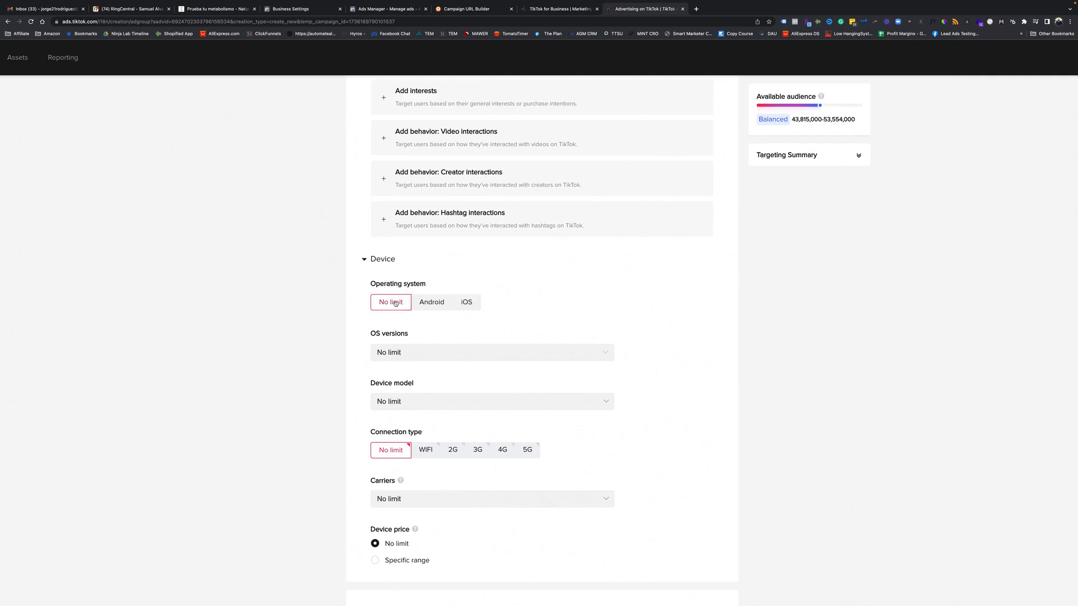
left_click(369, 261)
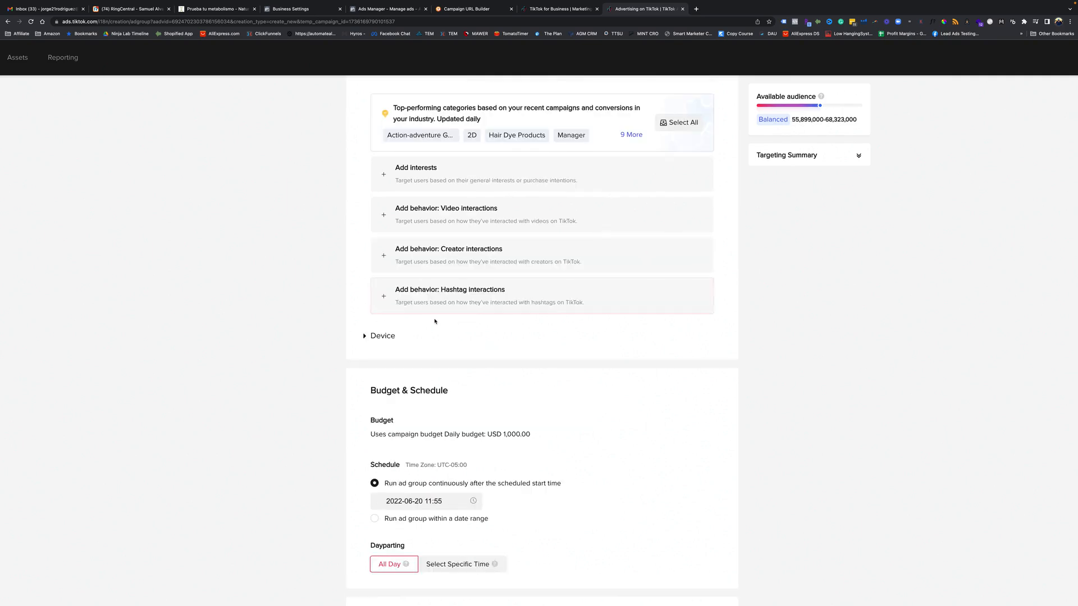
scroll(408, 364, "down", 1)
scroll(407, 364, "down", 1)
left_click(366, 258)
left_click(366, 259)
scroll(410, 388, "down", 1)
scroll(410, 390, "down", 2)
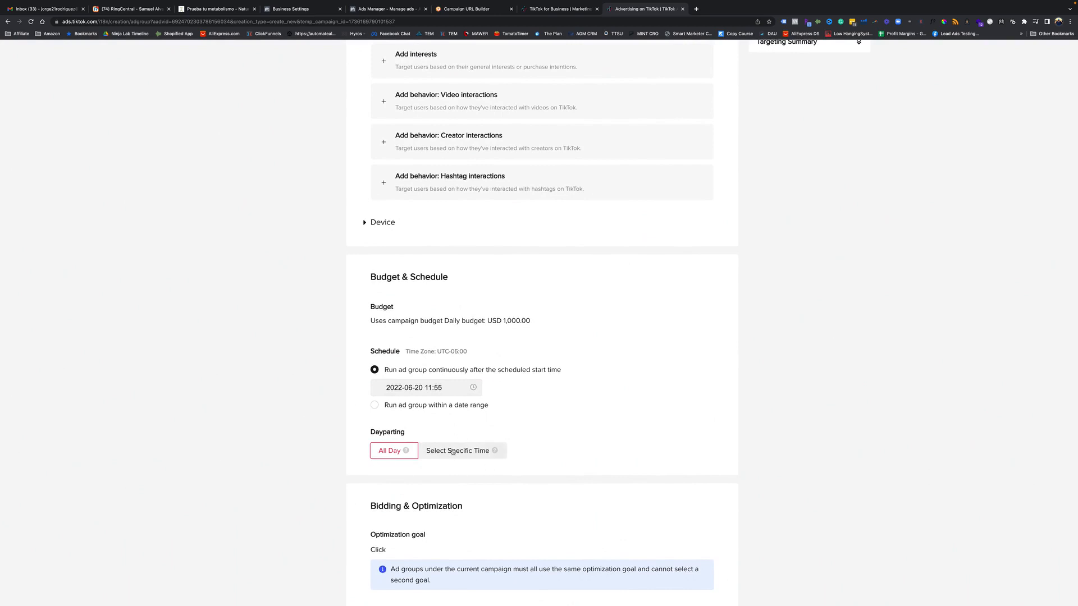
left_click(377, 406)
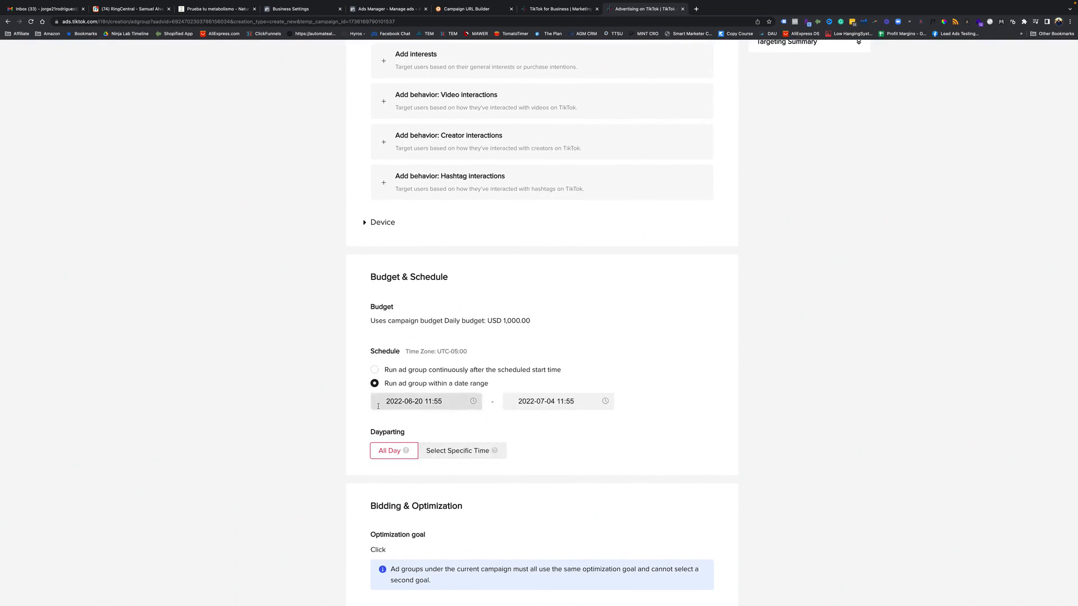
left_click(440, 402)
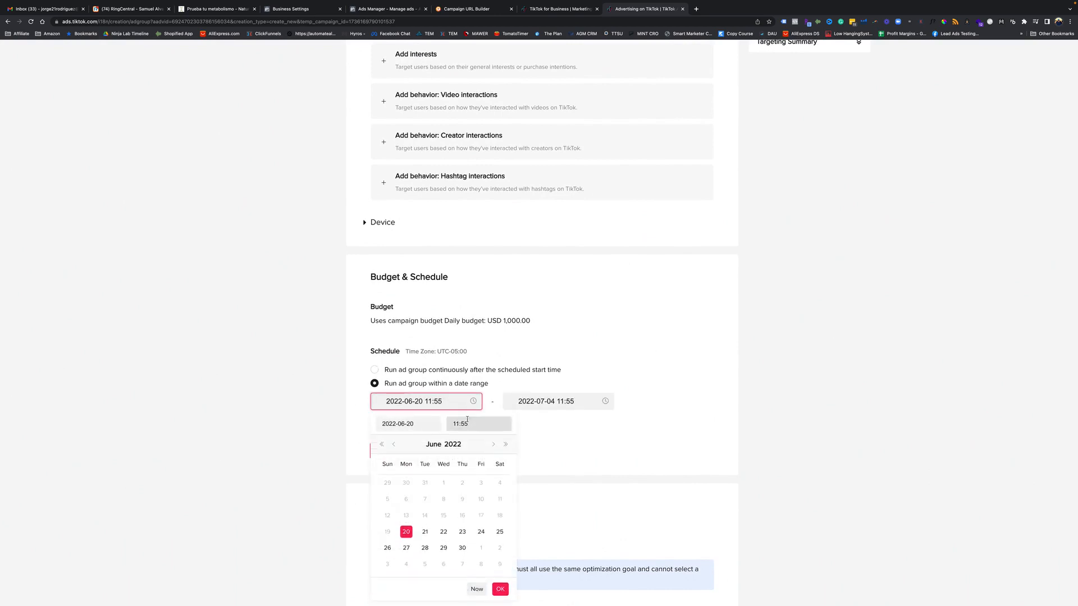
left_click(553, 402)
left_click(556, 532)
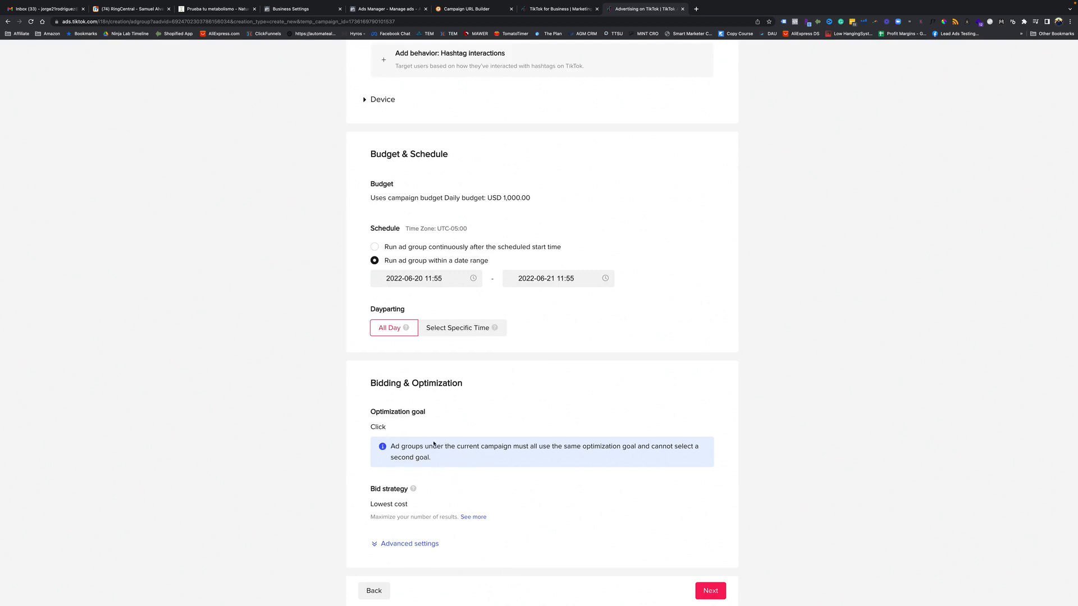
left_click(706, 587)
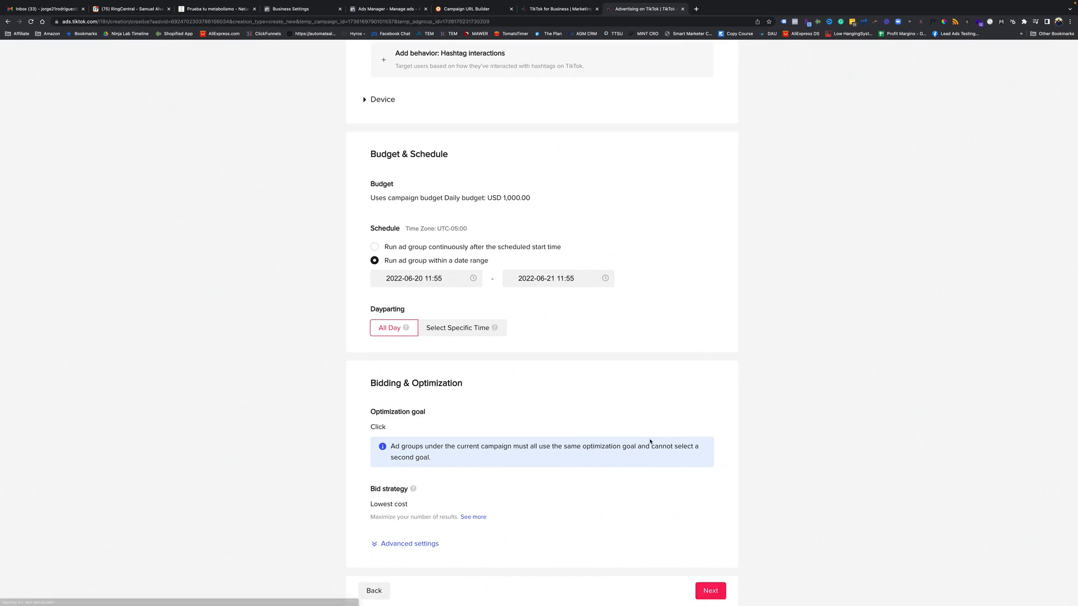
Name the ad with the featured person's first name followed by "Video 1".
left_click_drag(572, 109, 510, 109)
key("BackSpace")
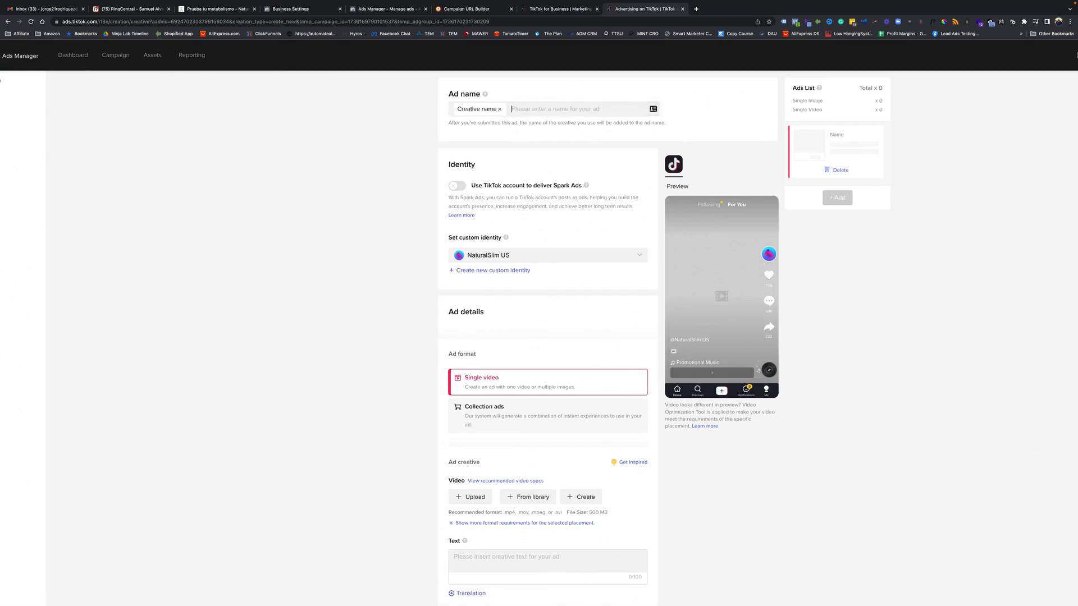
type("(")
type("lamar Video 1")
left_click(348, 199)
left_click(570, 113)
Check the custom identity options and the ad preview without changing the NaturalSlim US identity.
left_click(470, 256)
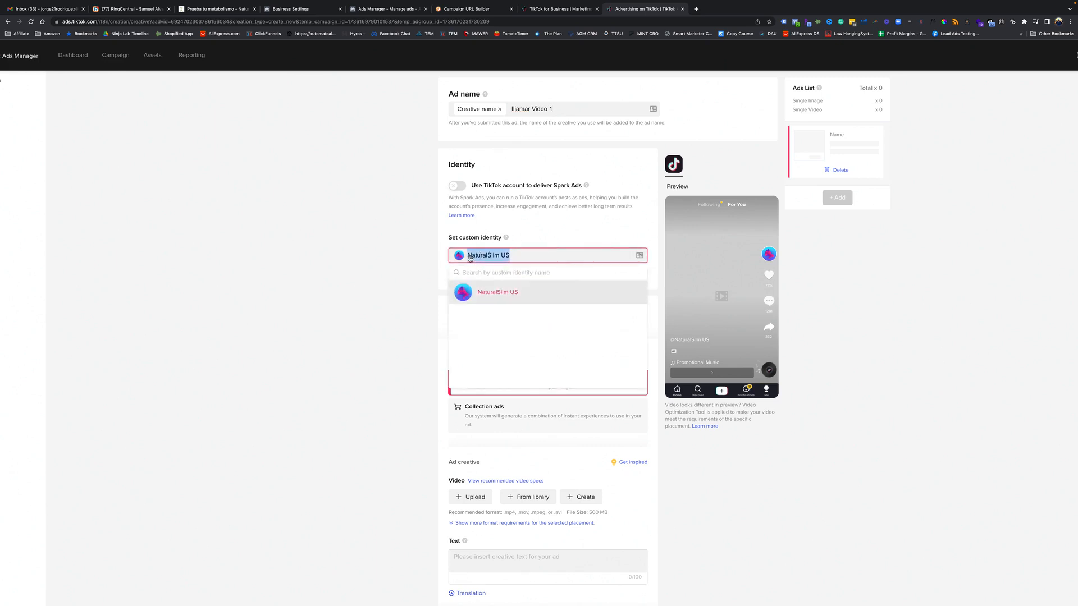
scroll(708, 346, "up", 5)
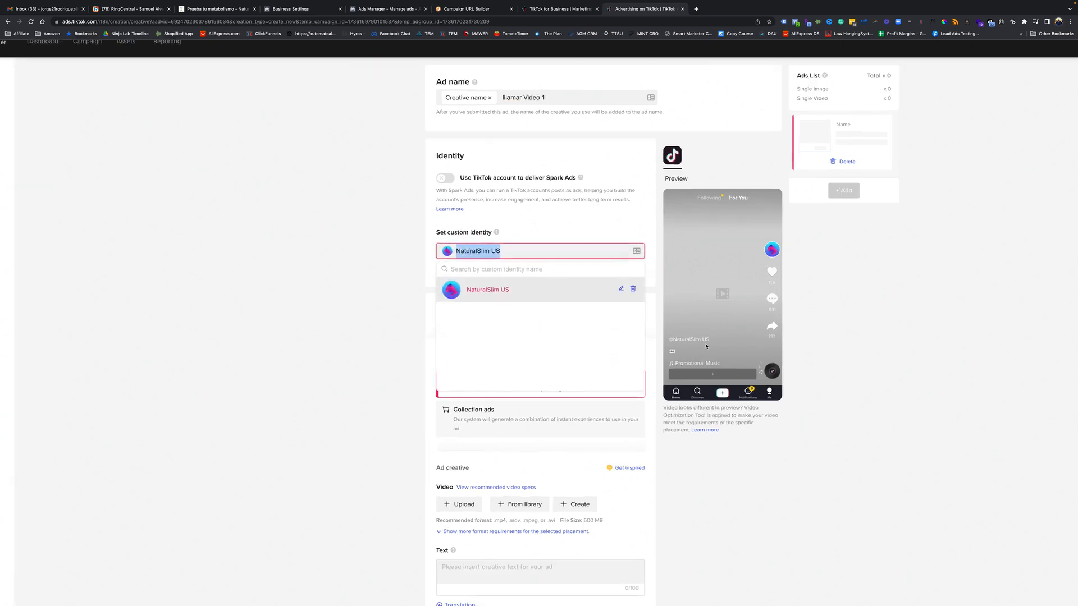
left_click(100, 331)
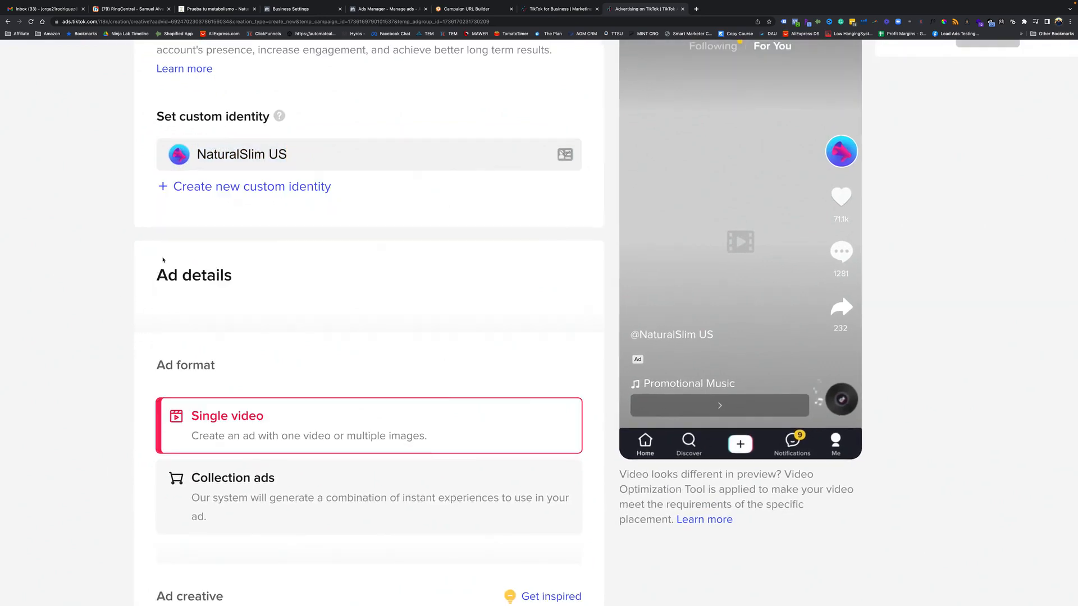
scroll(242, 283, "up", 3)
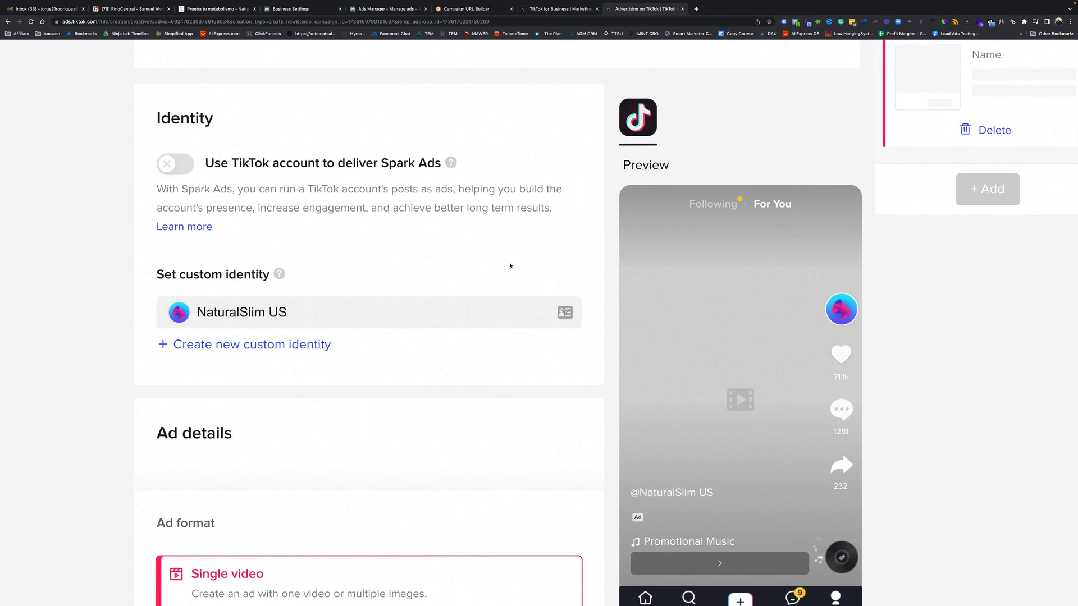
scroll(382, 305, "down", 5)
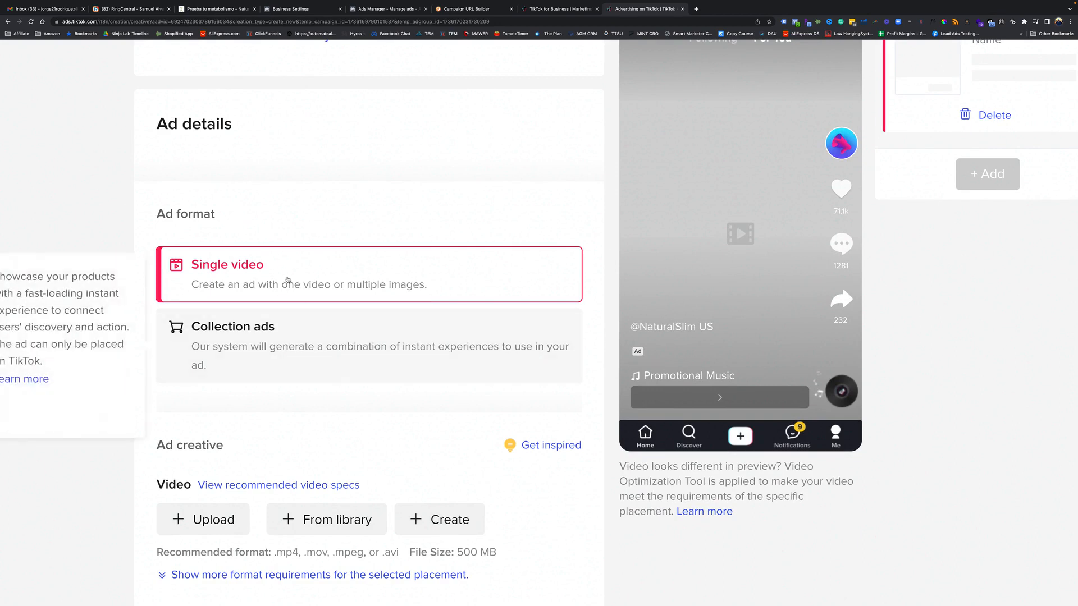
scroll(318, 298, "down", 4)
left_click(207, 316)
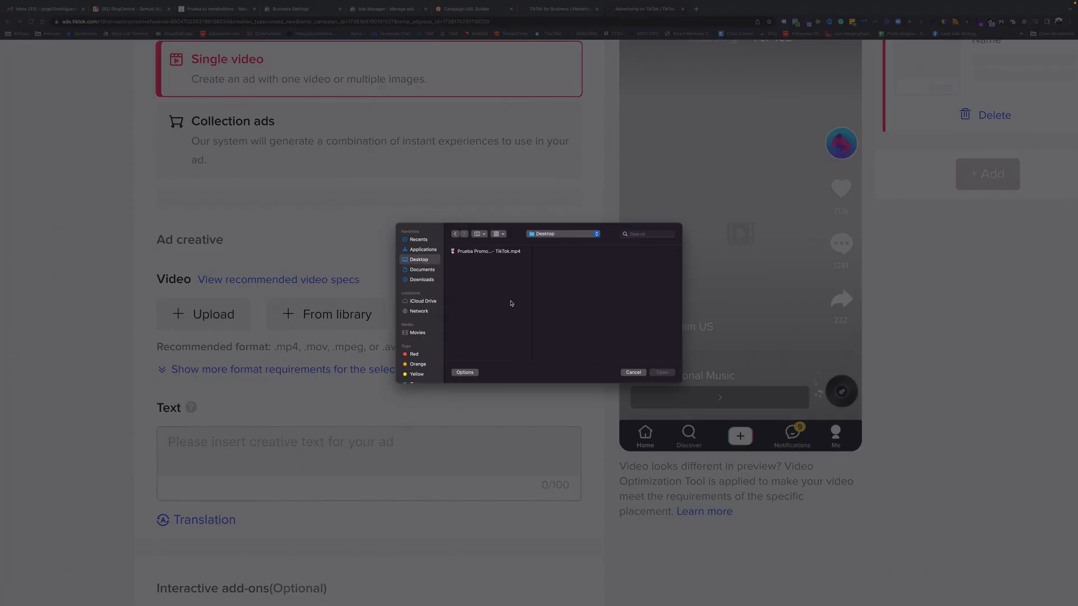
left_click(481, 252)
left_click(662, 373)
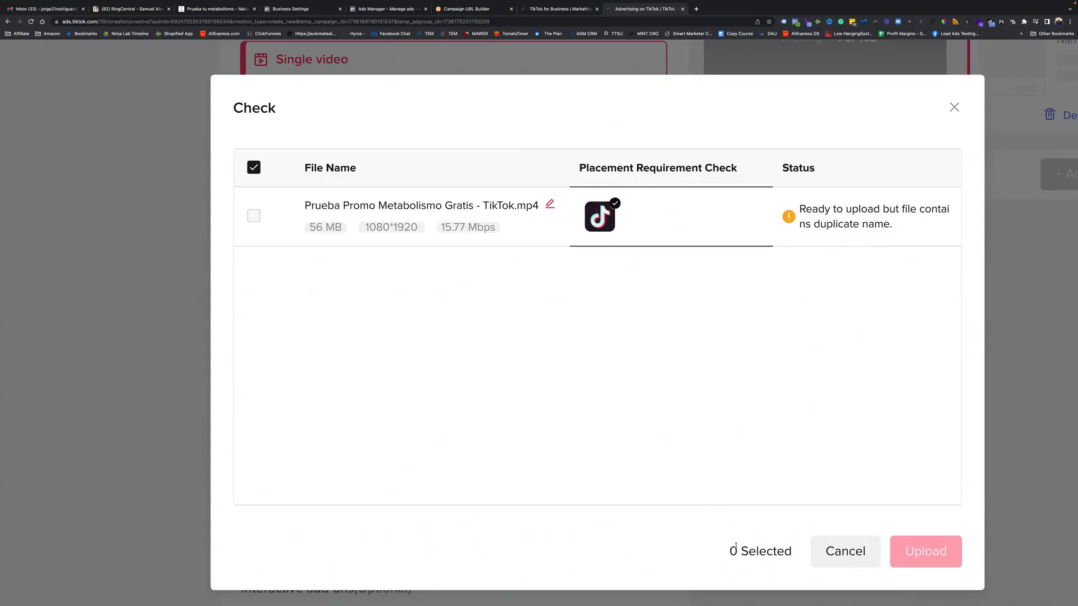
left_click(835, 553)
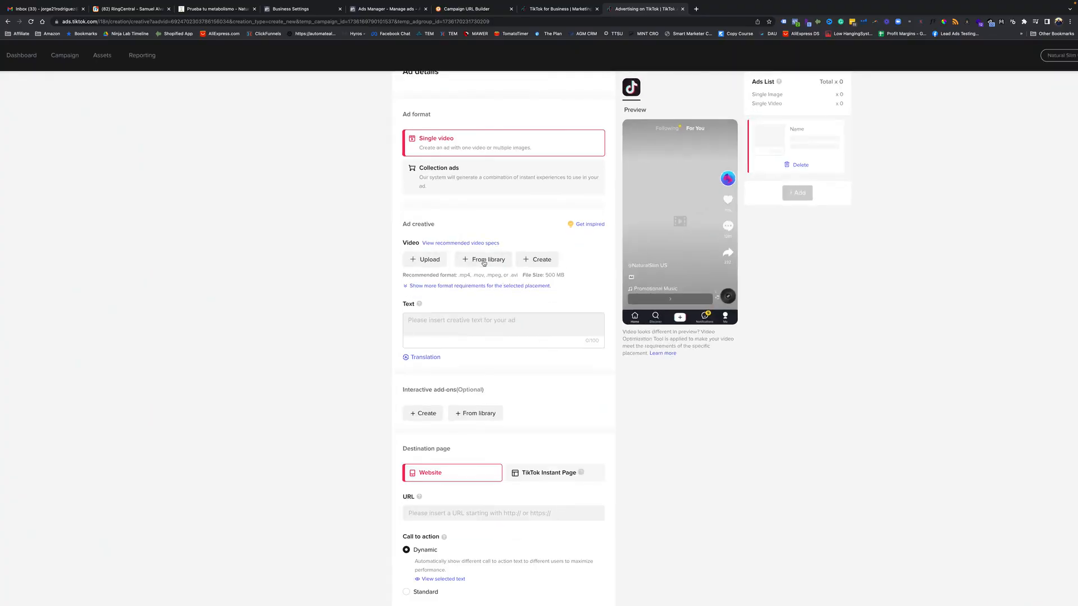
Add the existing Prueba Promo Metabolismo Gratis video from the library to the ad and set its text to "Prueba Tu Metabolismo Gratis".
left_click(416, 314)
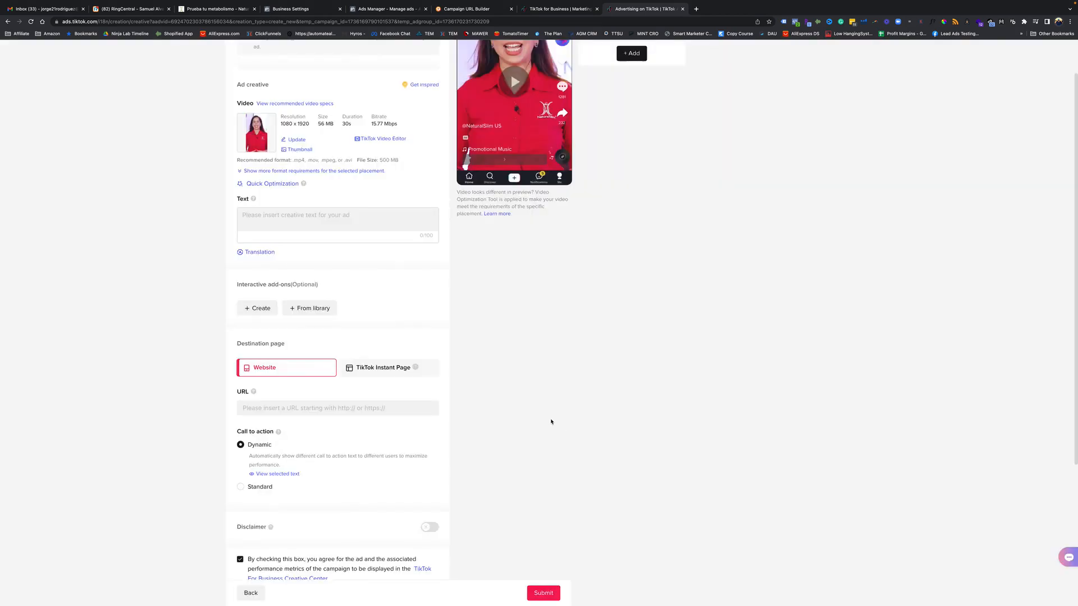
scroll(551, 421, "up", 1)
left_click(297, 278)
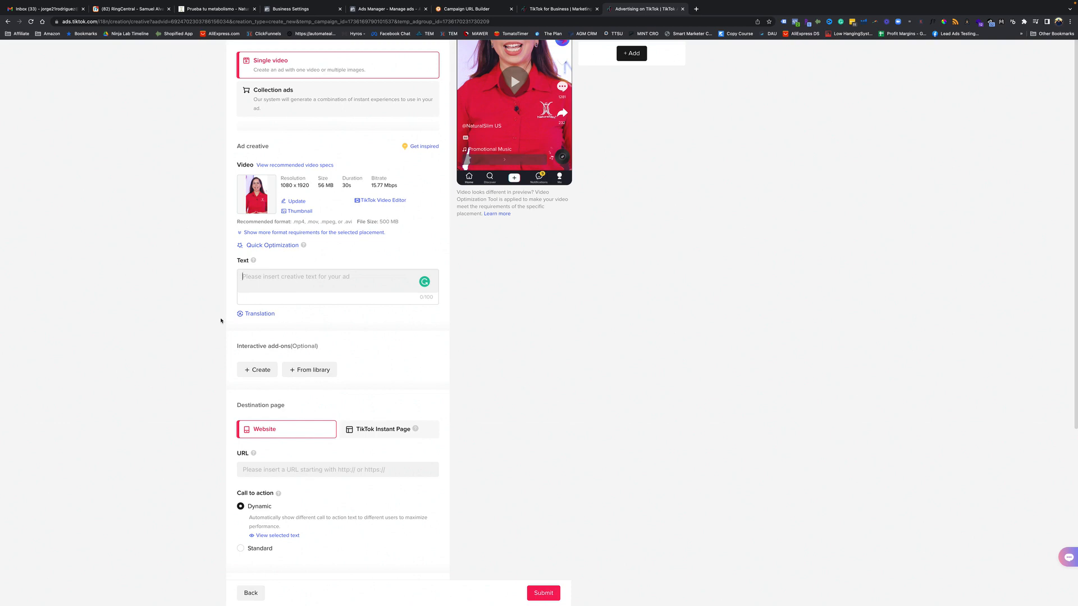
left_click(276, 286)
type("Prueba")
key("BackSpace")
key("BackSpace")
key("BackSpace")
key("BackSpace")
key("BackSpace")
type("rueba Tu Metabolismo Gratis")
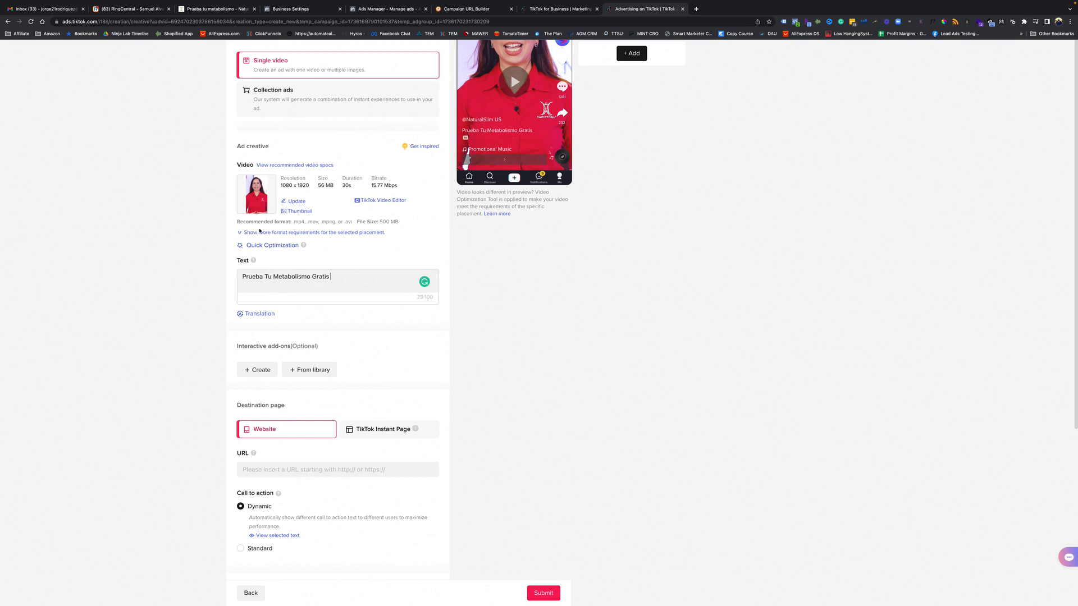
Check the ad's destination URL field and the web address of the open metabolism test landing page.
scroll(210, 327, "down", 3)
double_click(209, 327)
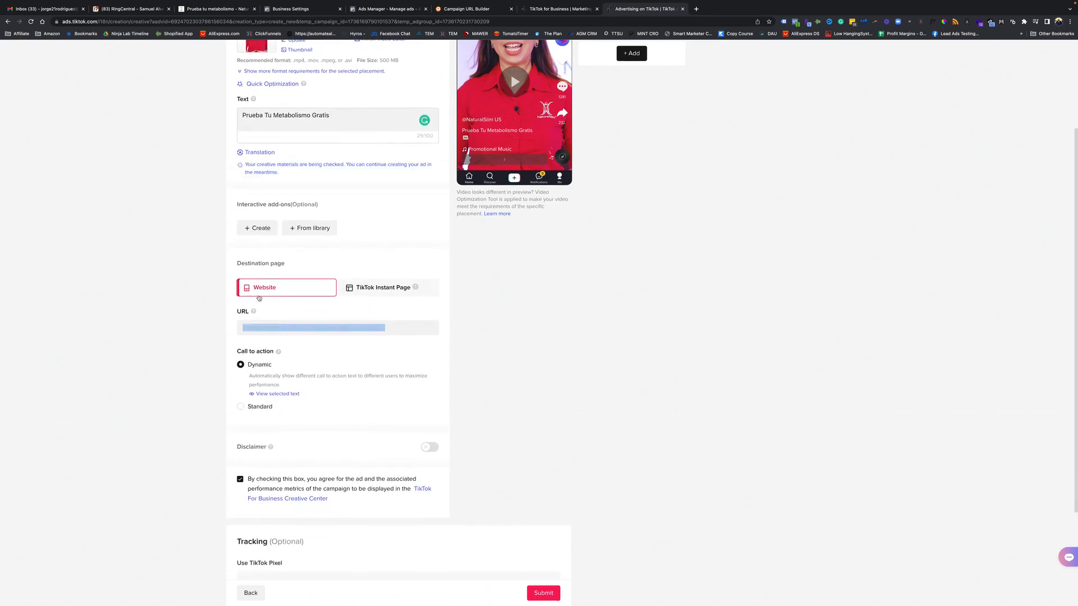
left_click(271, 312)
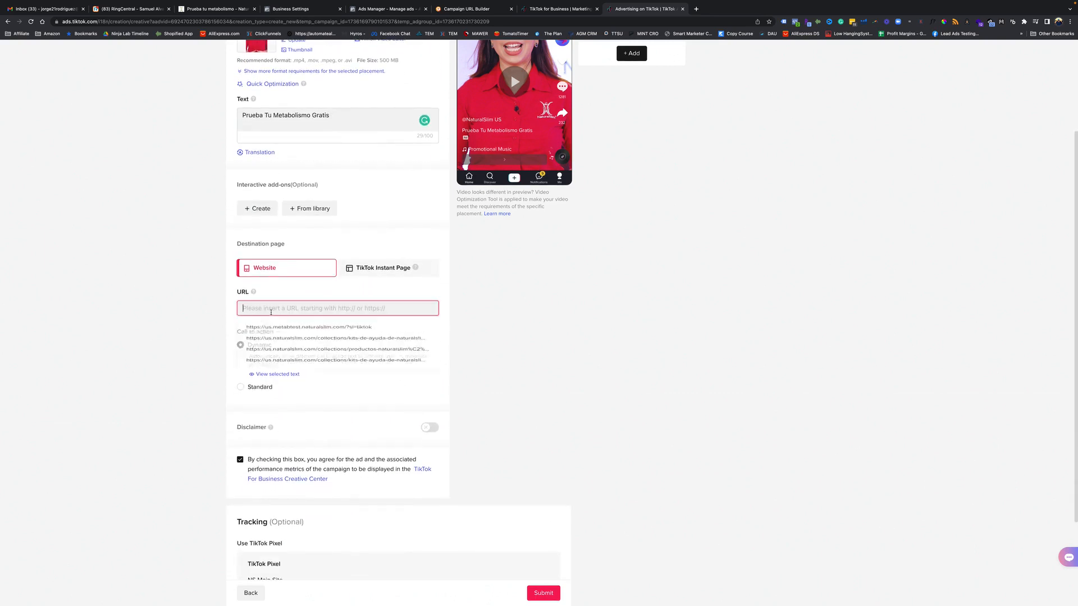
left_click(180, 328)
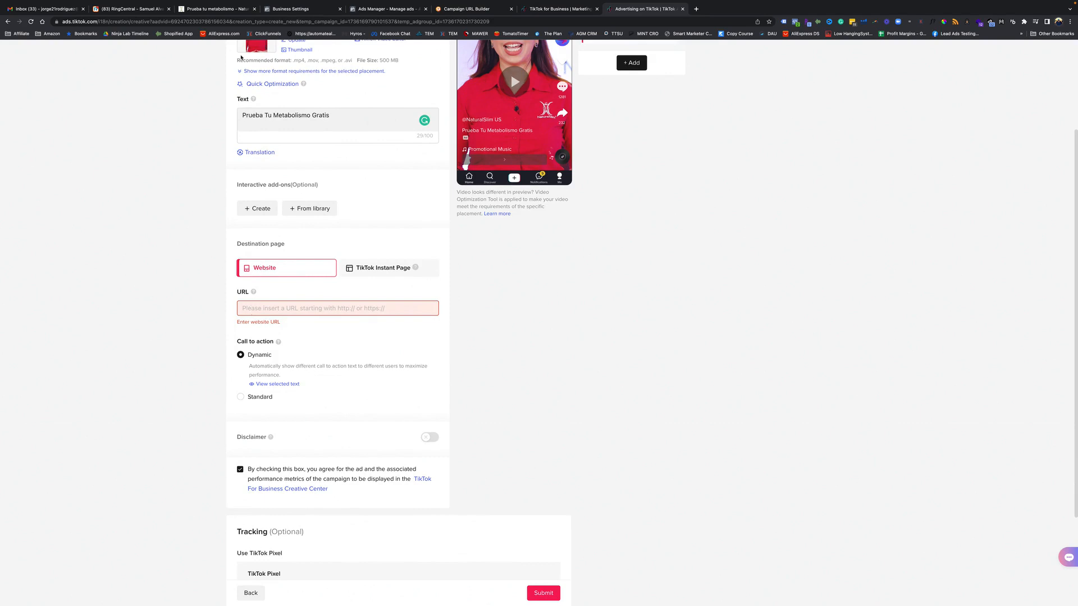
left_click(216, 8)
left_click(135, 21)
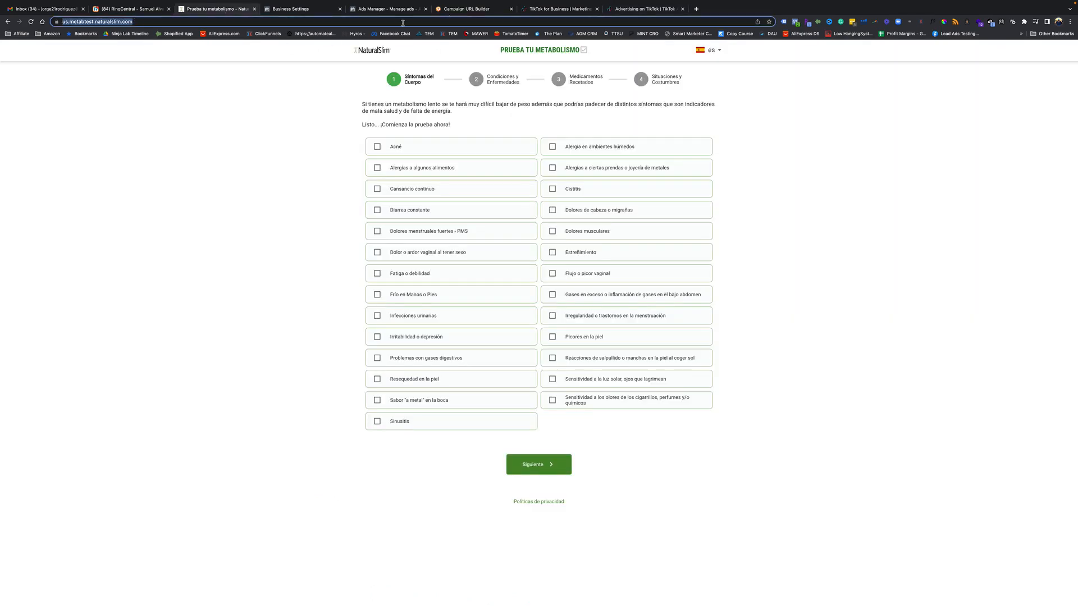
Switch to the Campaign URL Builder and examine its website URL, campaign source and campaign medium entries.
left_click(471, 9)
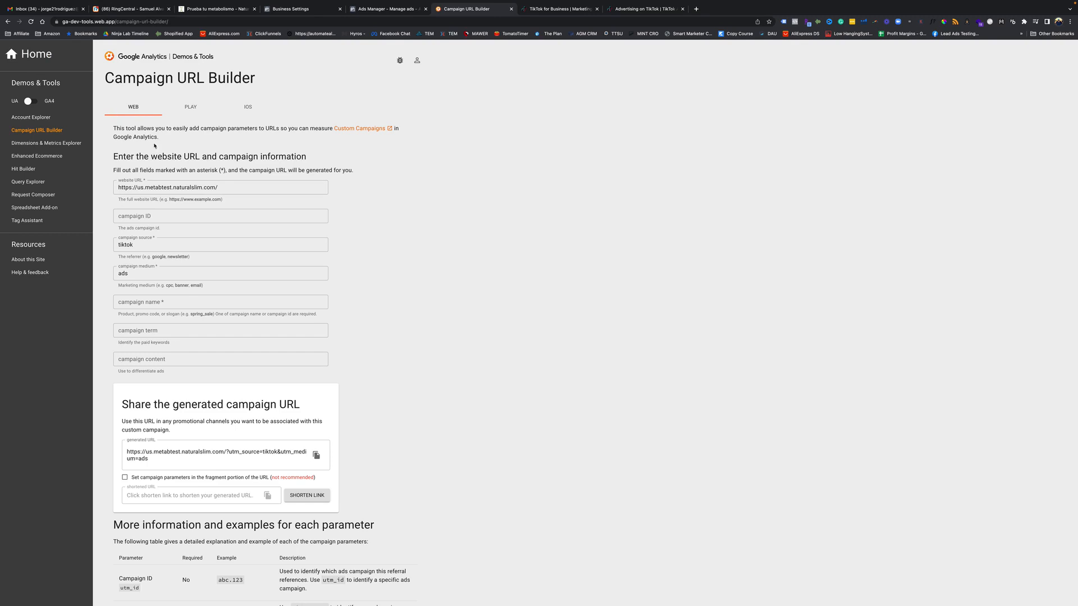
left_click(219, 187)
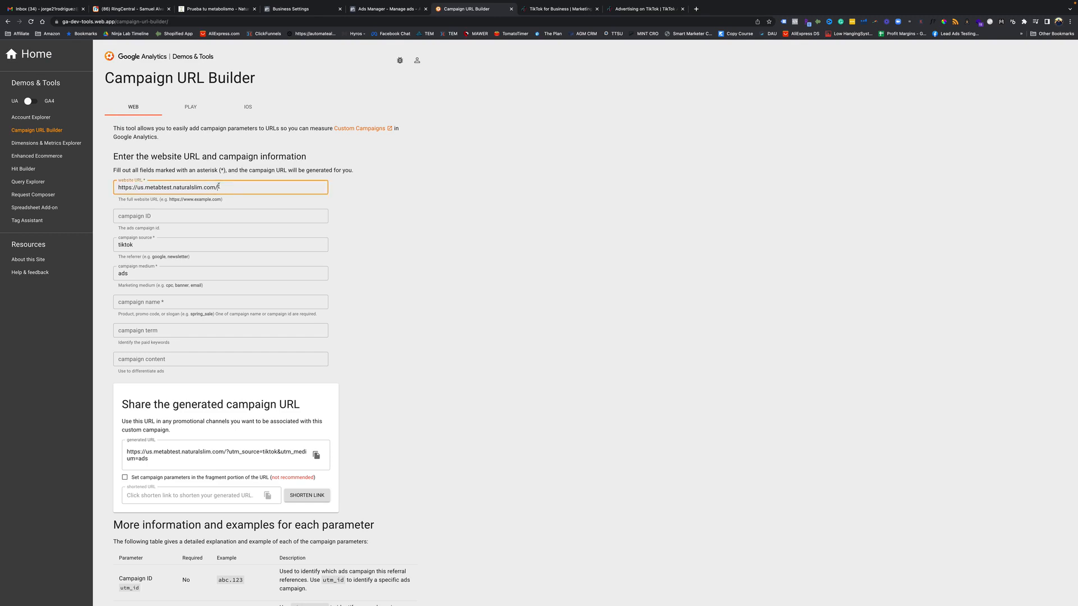
left_click_drag(165, 245, 115, 247)
left_click(135, 248)
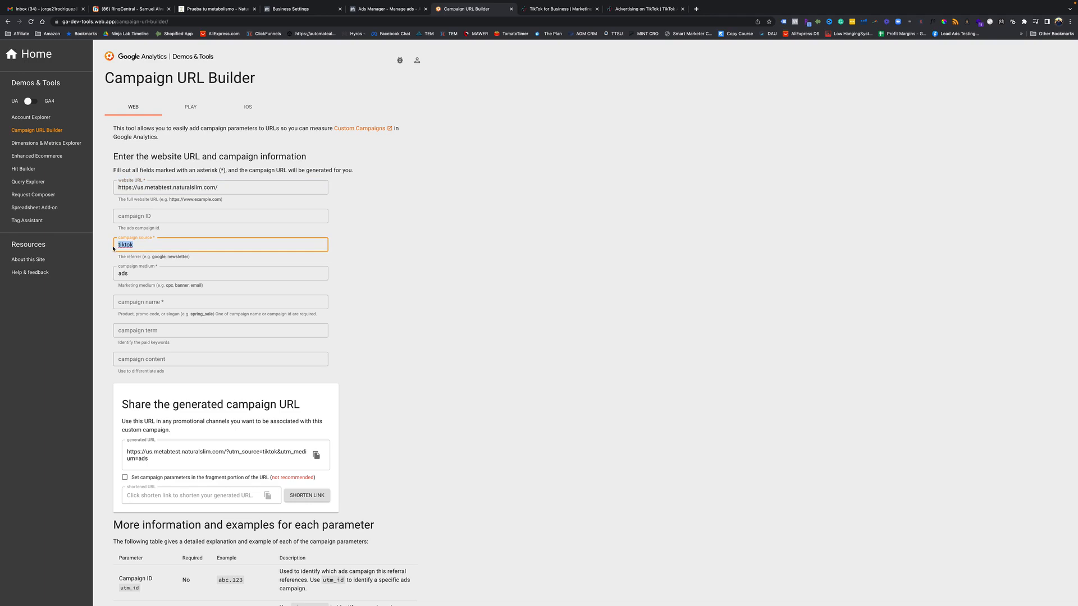
left_click(110, 289)
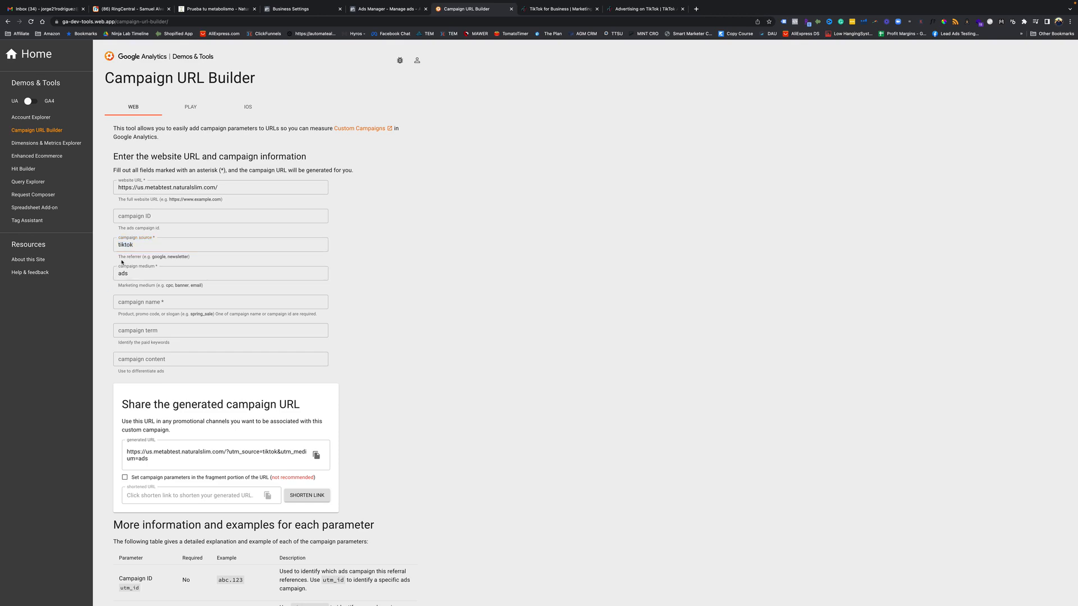
left_click_drag(134, 274, 113, 273)
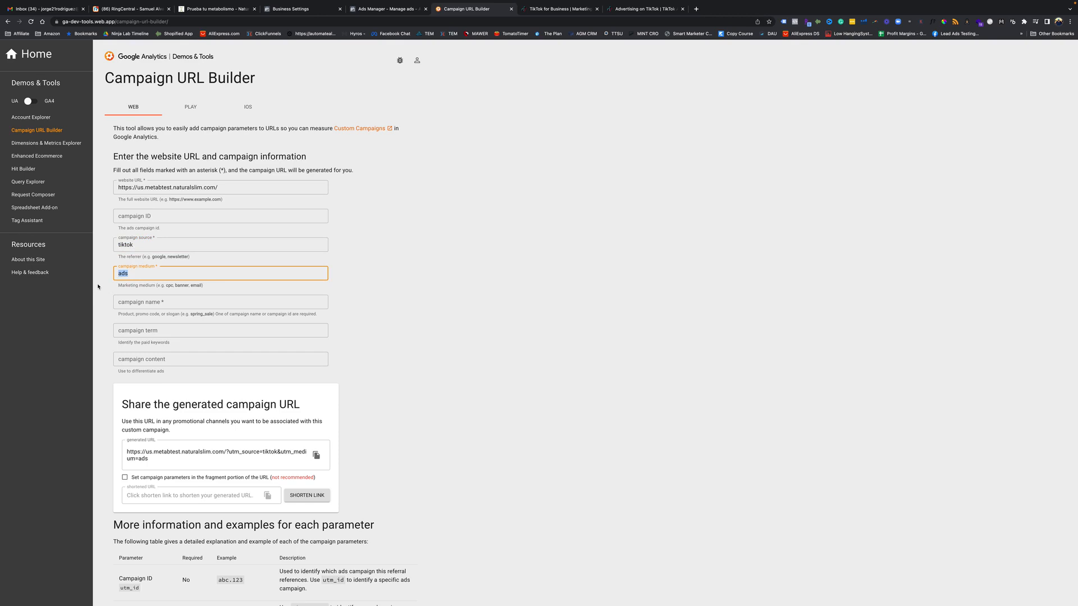
left_click(98, 287)
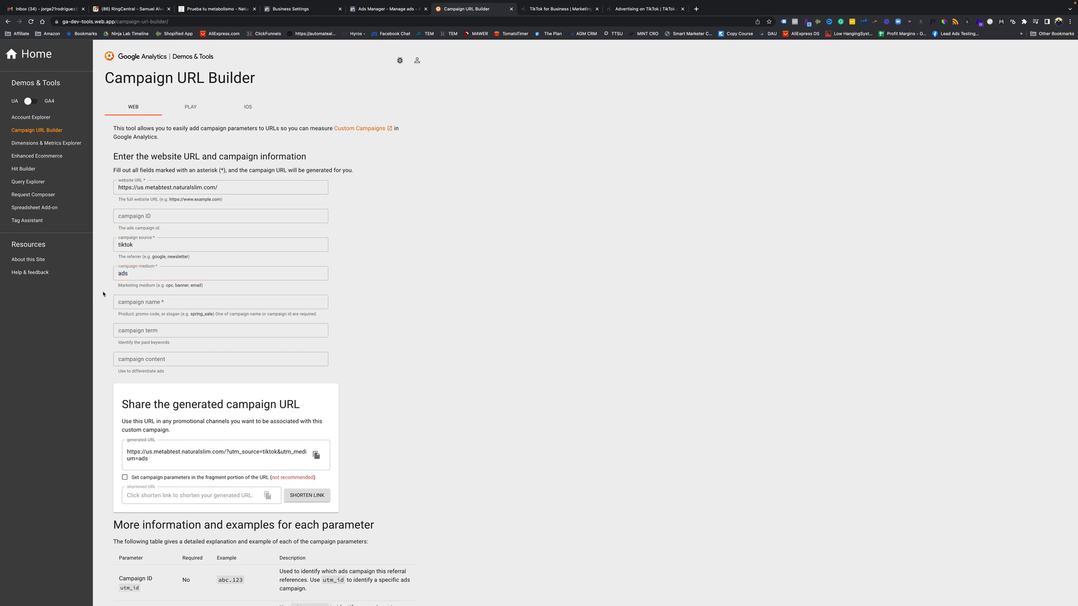
Copy the generated campaign URL with utm_source=tiktok and utm_medium=ads into the TikTok ad's destination website URL.
left_click(316, 455)
scroll(169, 483, "up", 5)
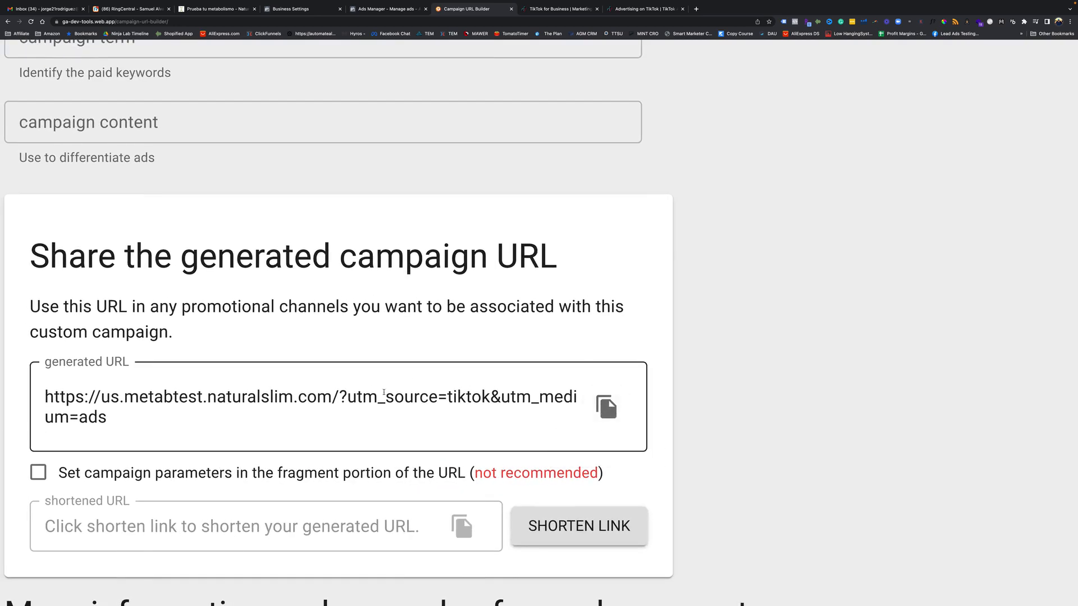
left_click(607, 407)
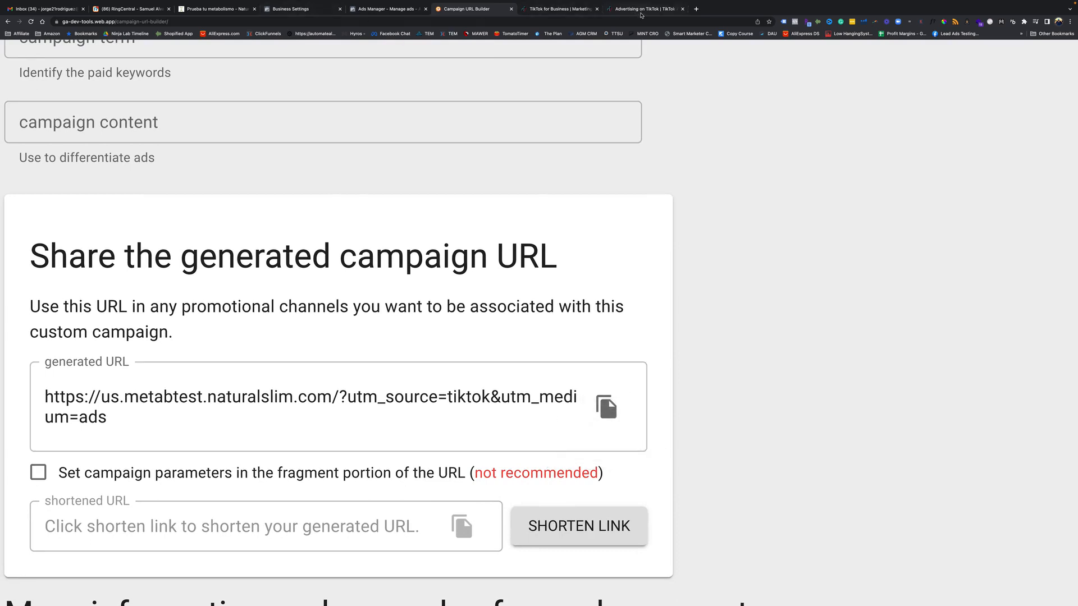
left_click(645, 9)
left_click(253, 303)
key("ctrl+v")
left_click(163, 323)
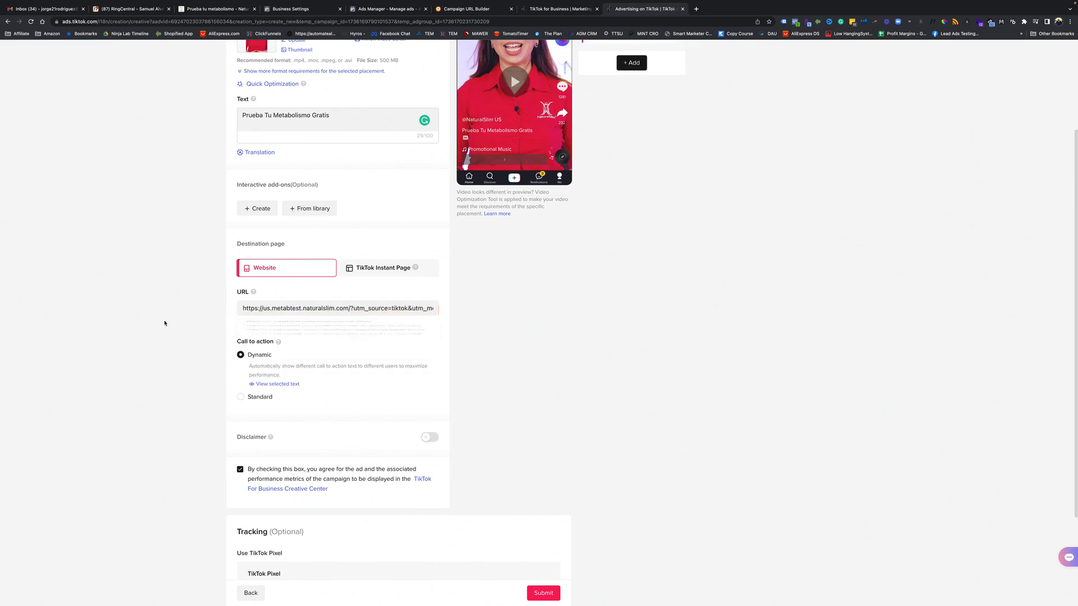
Check the text options of the Dynamic call to action and set the call to action to Standard with Learn more.
left_click(241, 399)
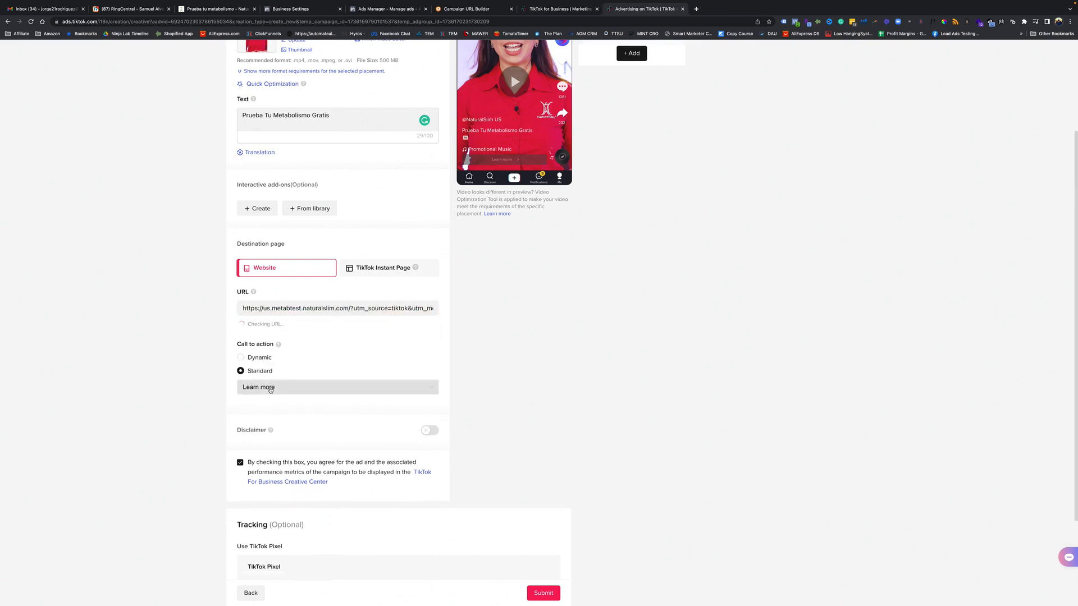
left_click(259, 360)
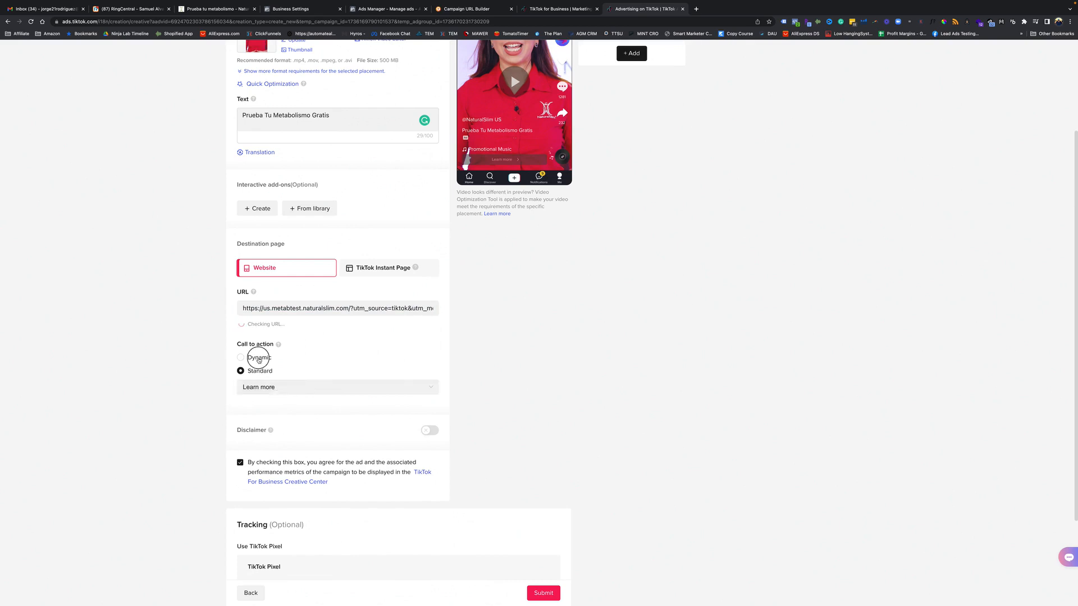
left_click(275, 375)
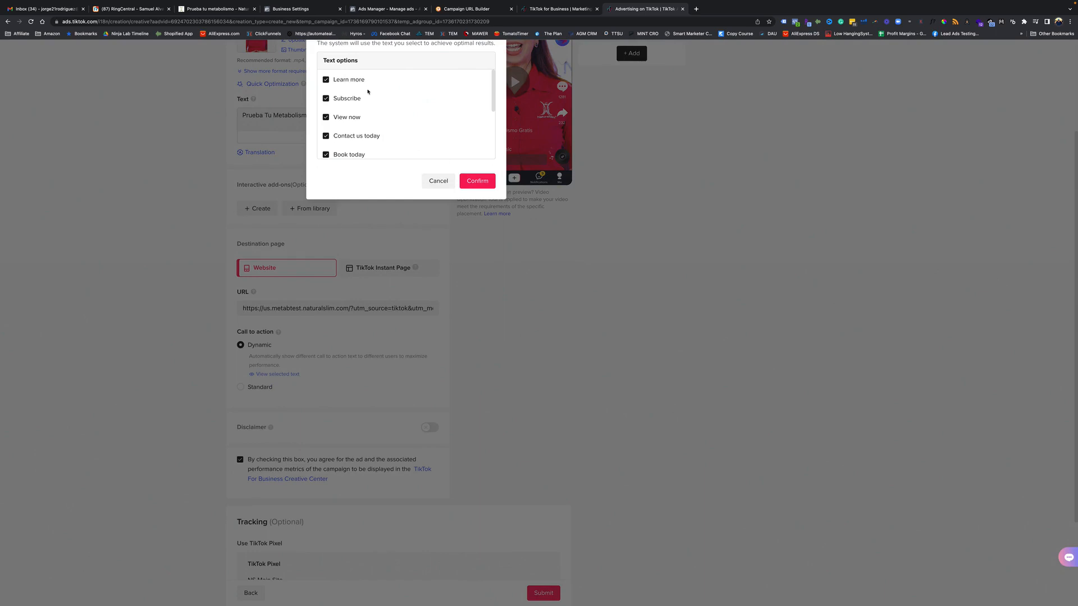
scroll(363, 107, "down", 2)
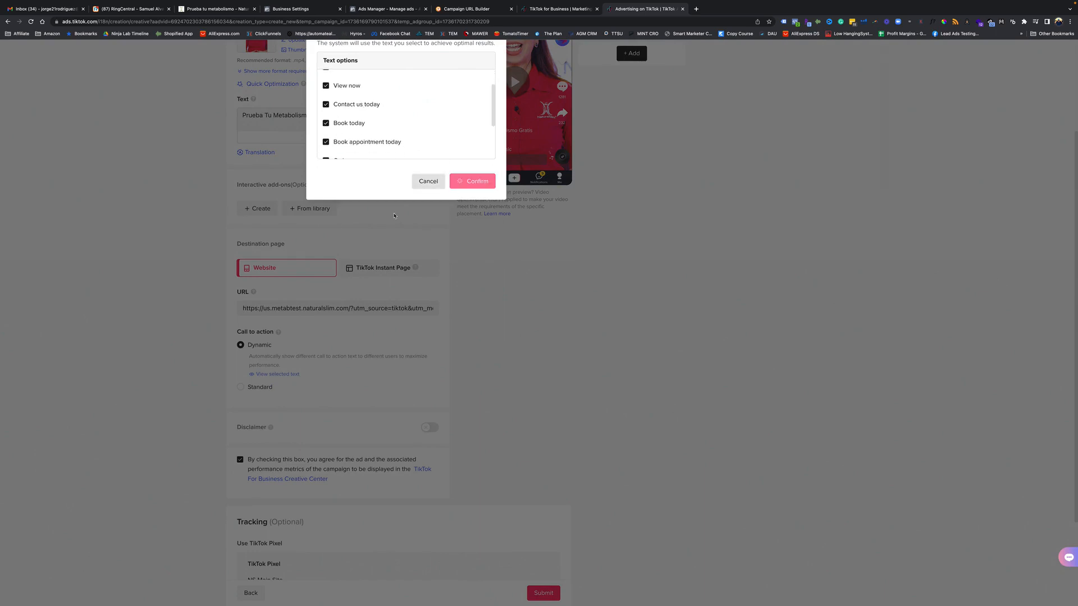
left_click(477, 181)
left_click(240, 387)
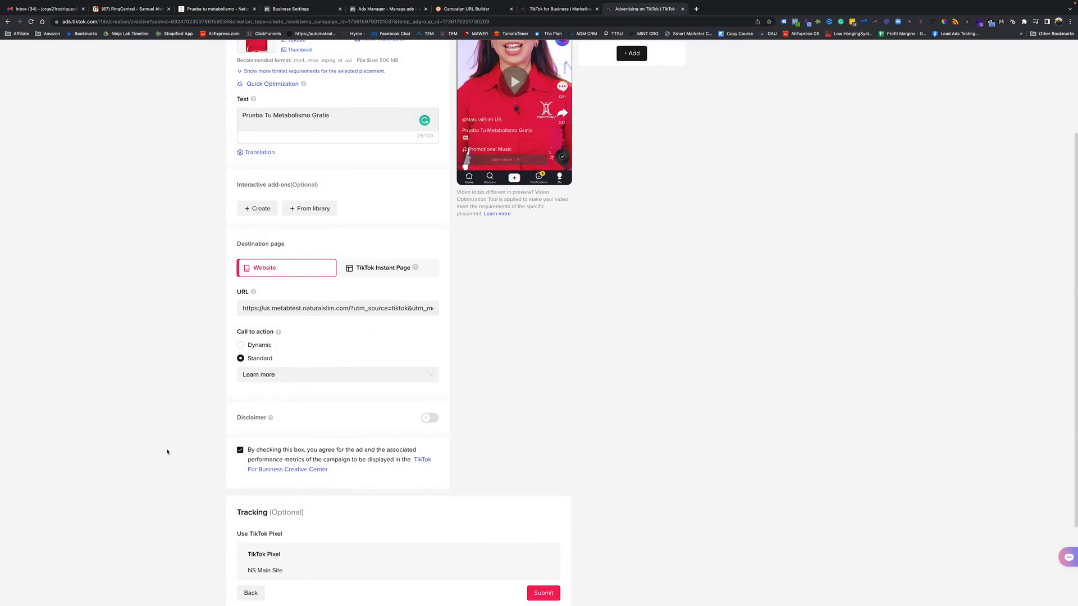
Review the ad's disclaimer and tracking settings without changing them and submit the ad.
scroll(167, 452, "down", 2)
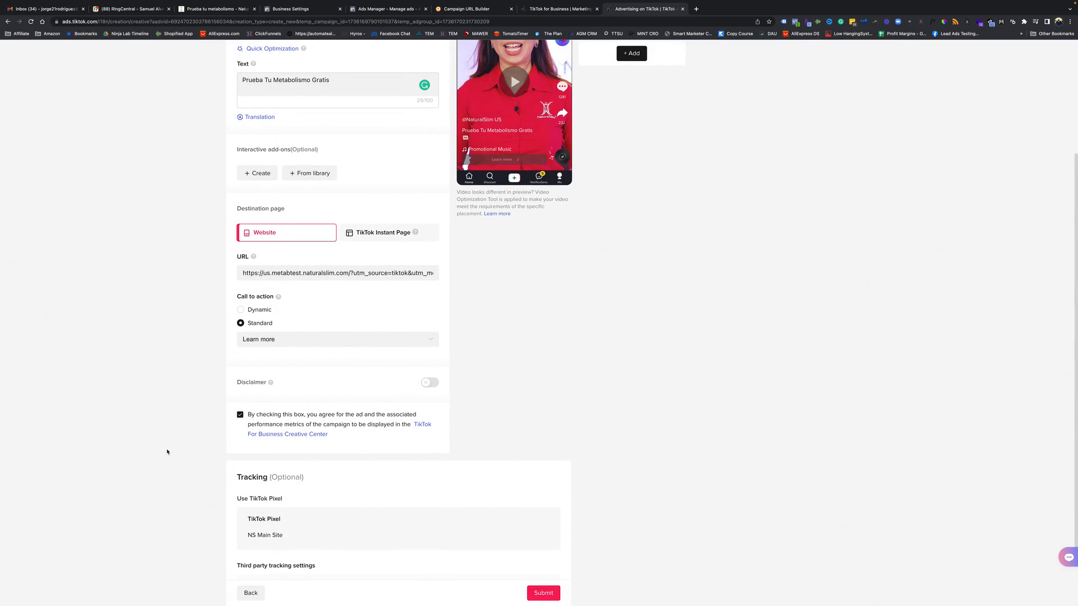
scroll(490, 503, "down", 3)
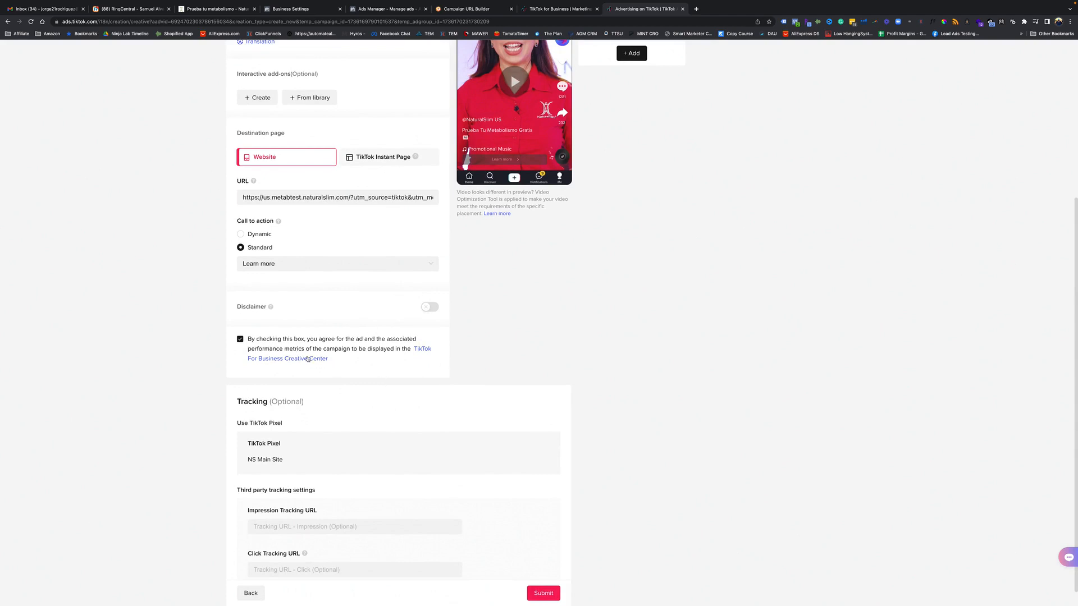
scroll(303, 383, "down", 1)
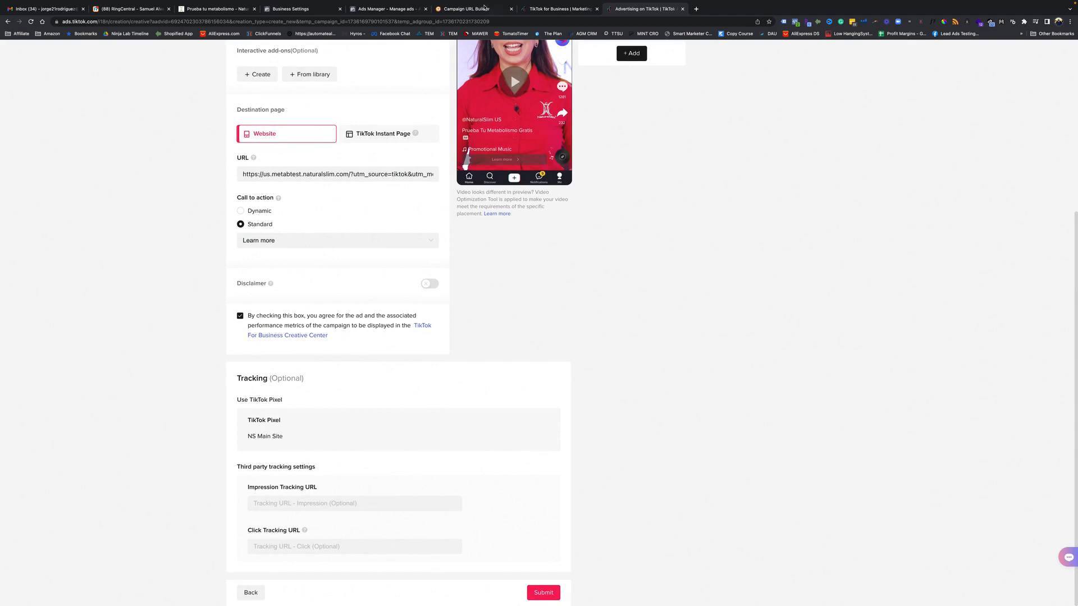
left_click(538, 594)
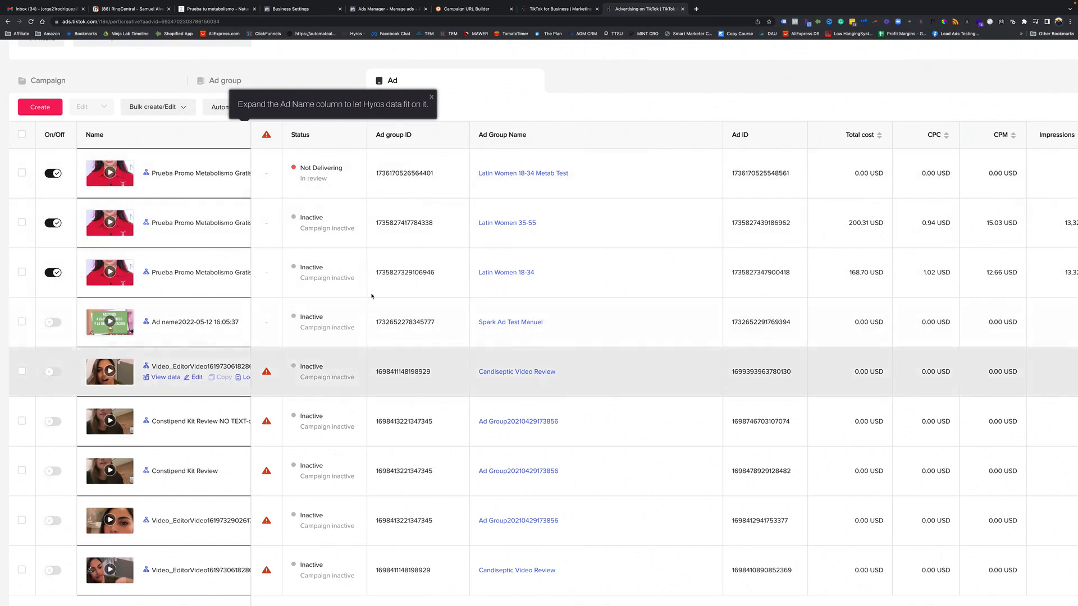
Examine the rejection reasons for the inactive ad in the Candiseptic Video Review ad group.
mouse_move(268, 374)
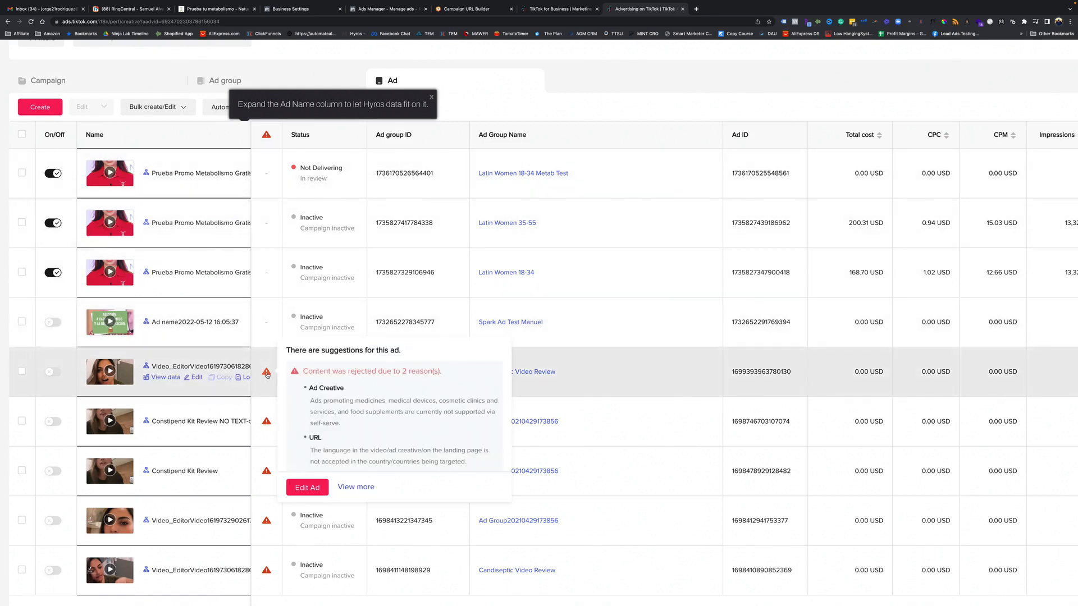